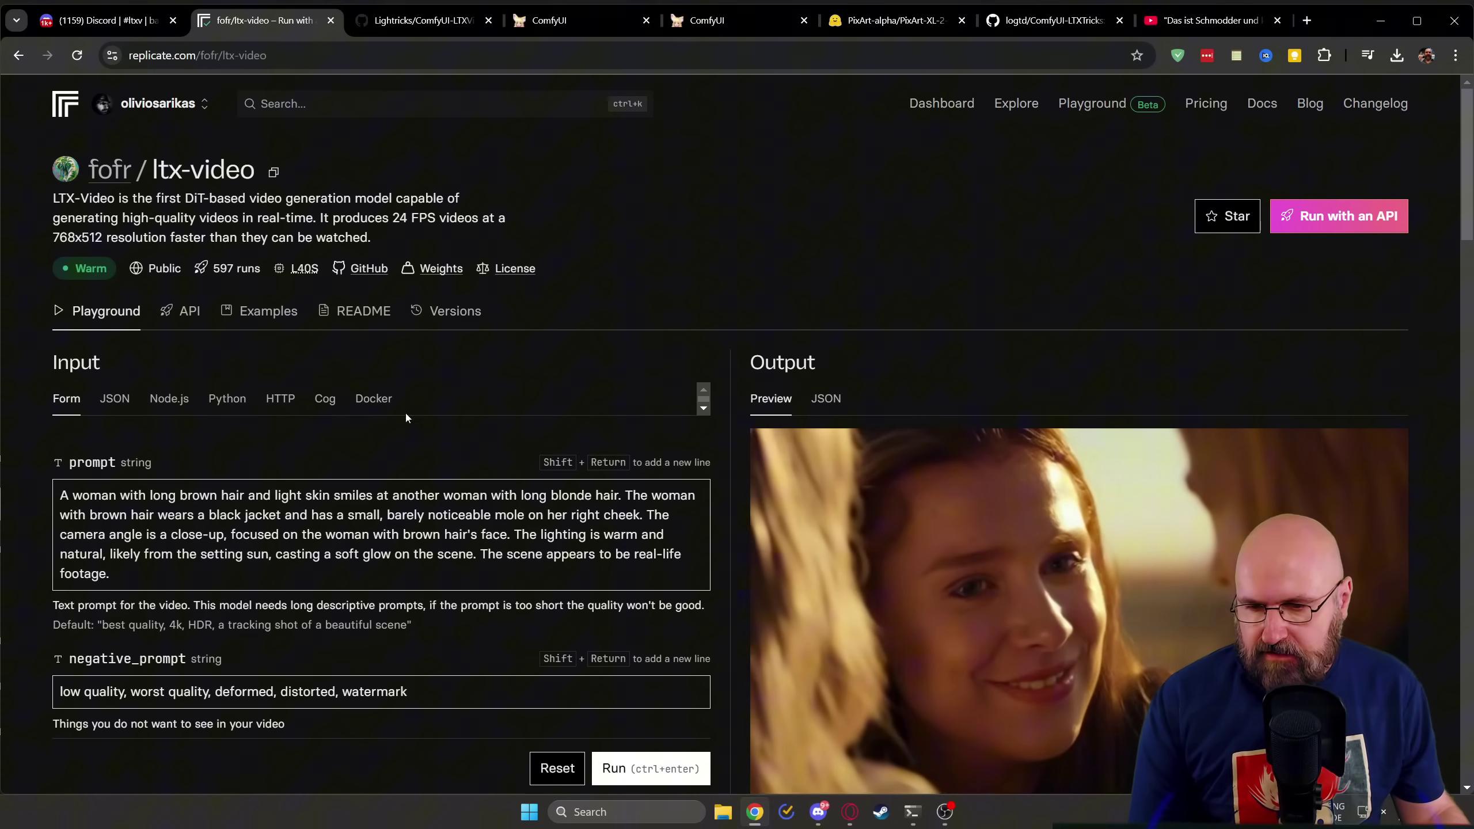
Scroll through the ltx-video Replicate Playground inputs, pricing and Readme.
scroll(167, 272, down, 5)
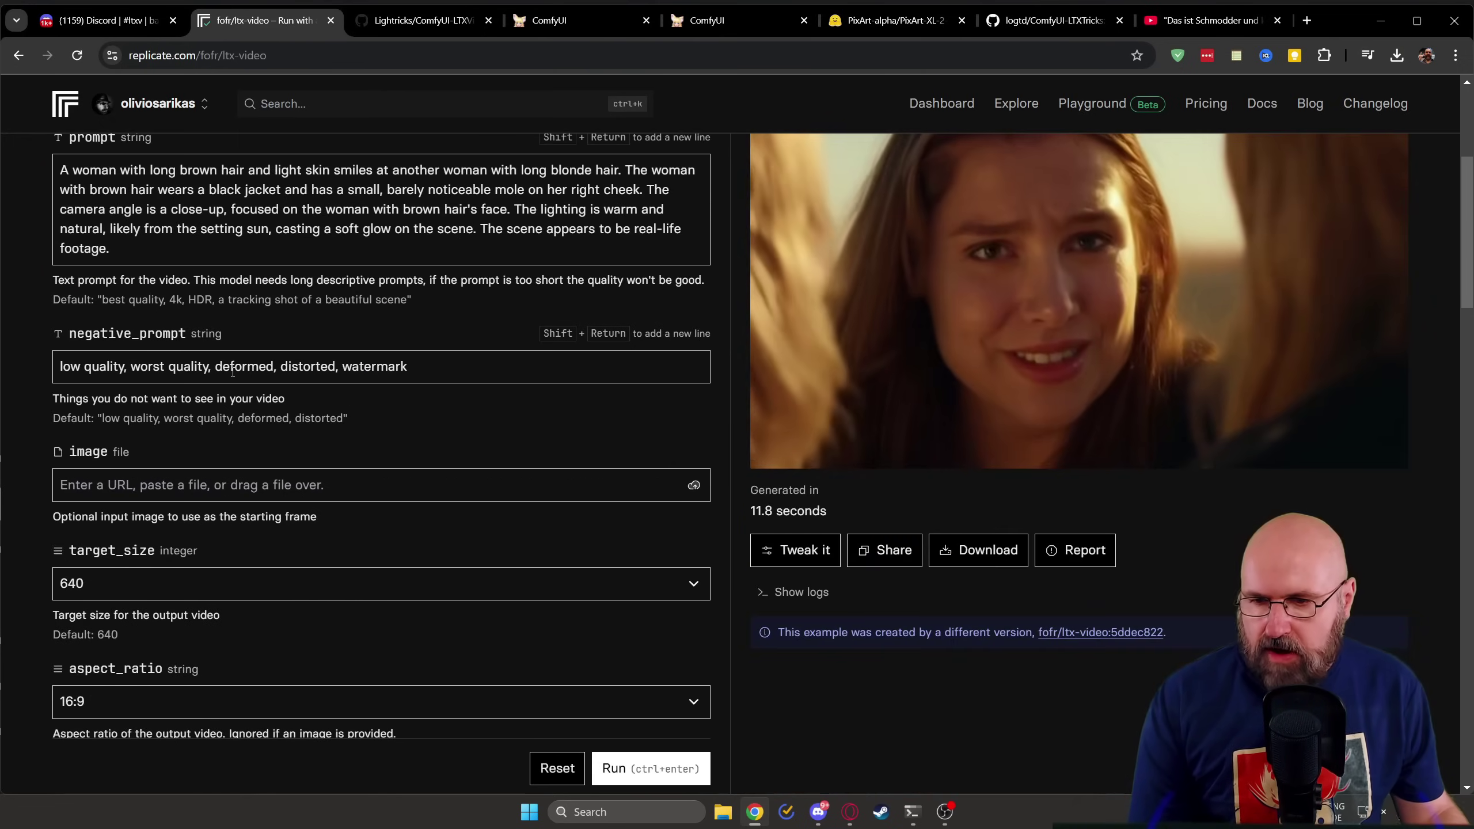
scroll(524, 385, down, 5)
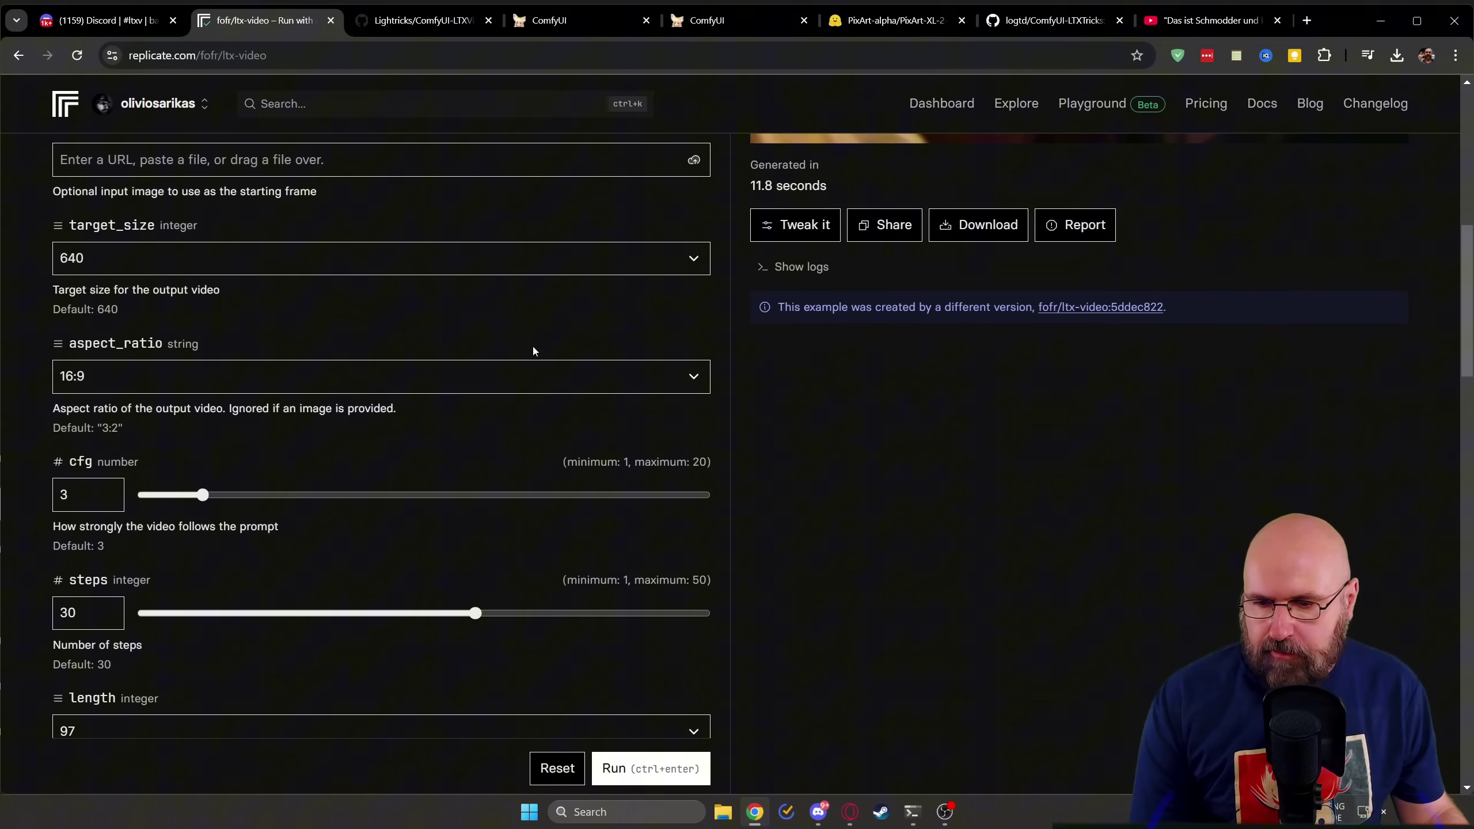
scroll(534, 346, down, 5)
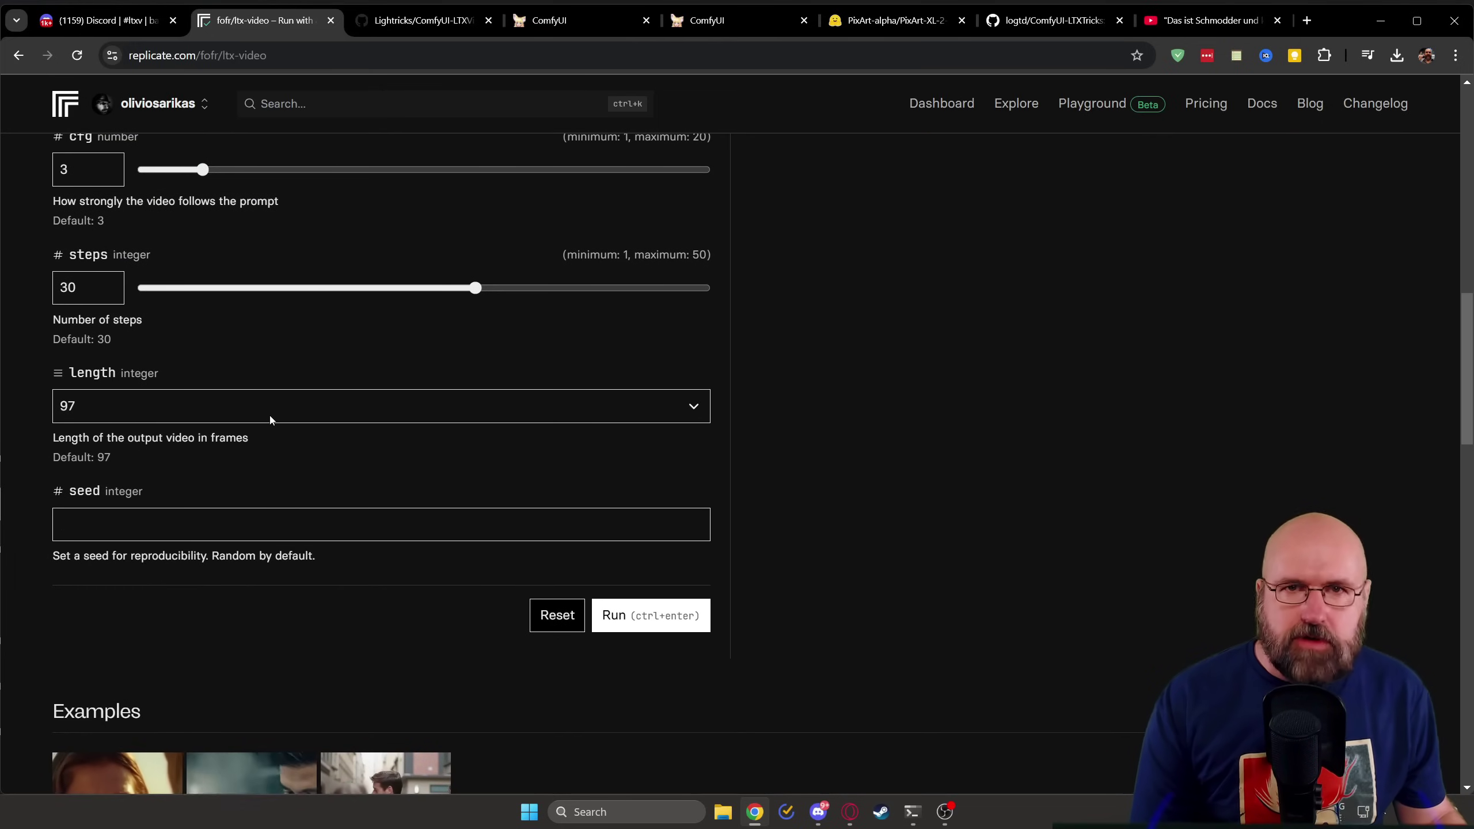
scroll(568, 314, down, 10)
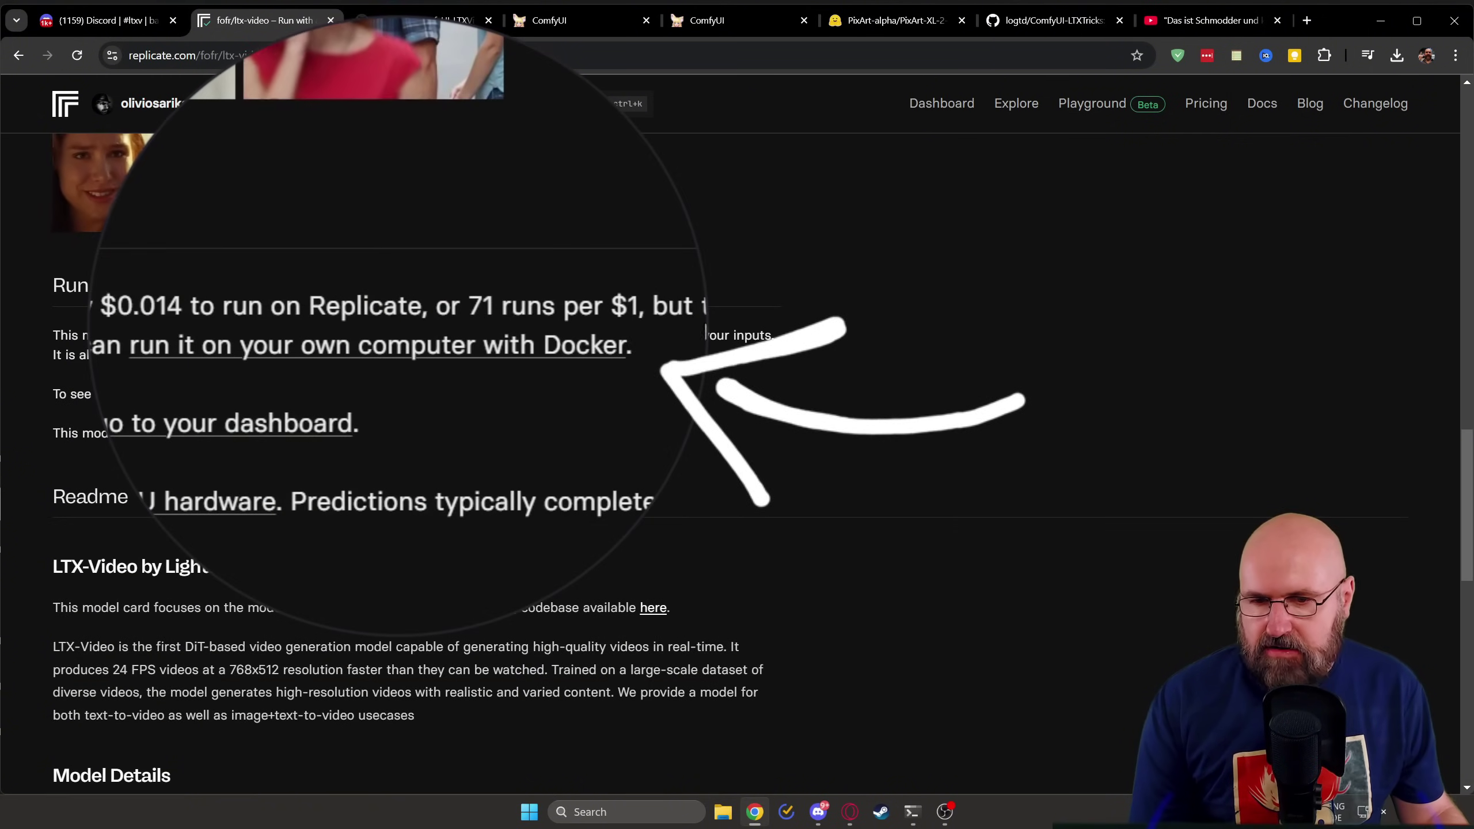
scroll(732, 341, up, 10)
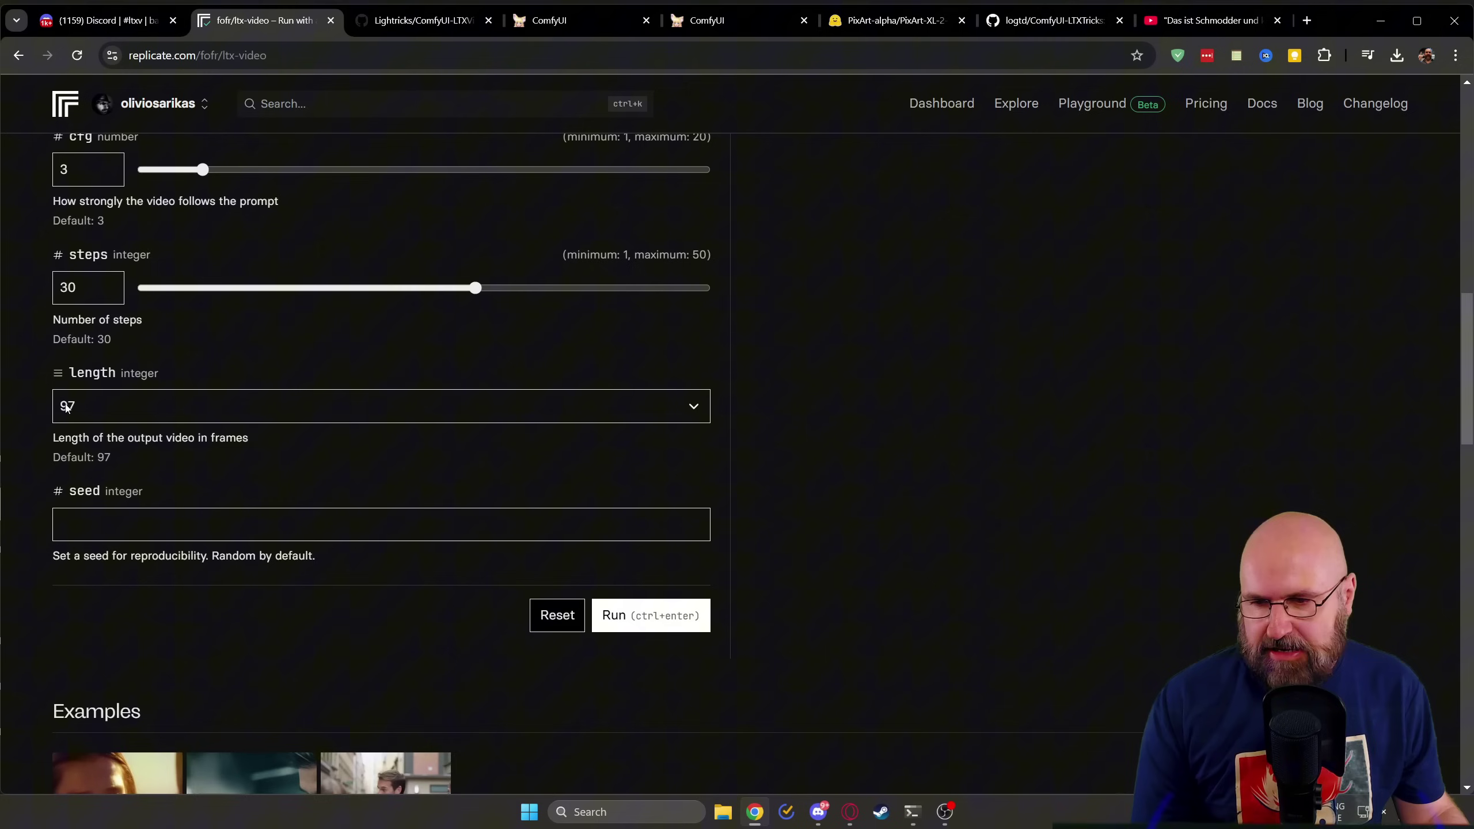
scroll(799, 365, down, 10)
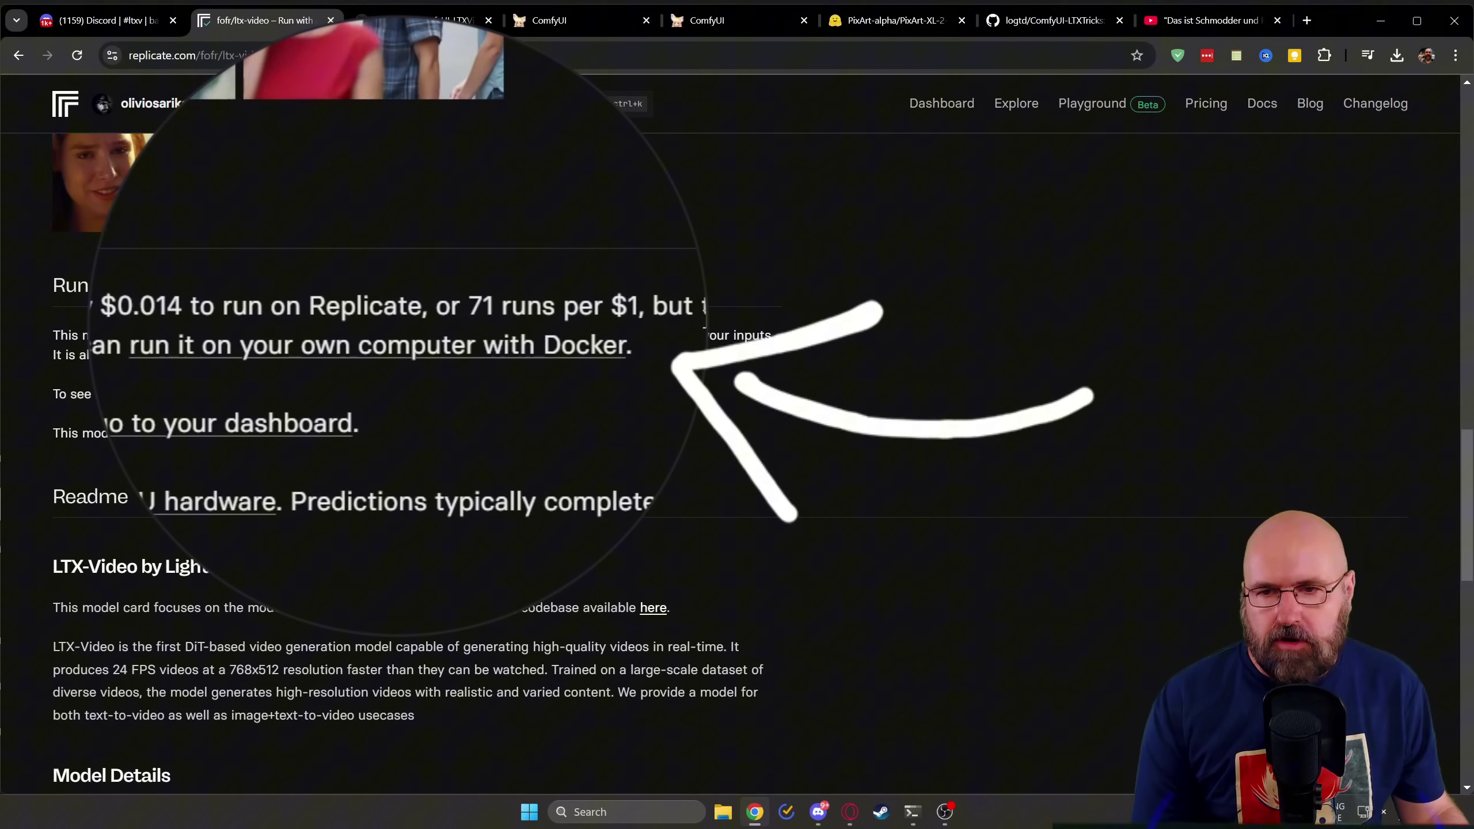
scroll(677, 329, up, 15)
scroll(740, 441, up, 8)
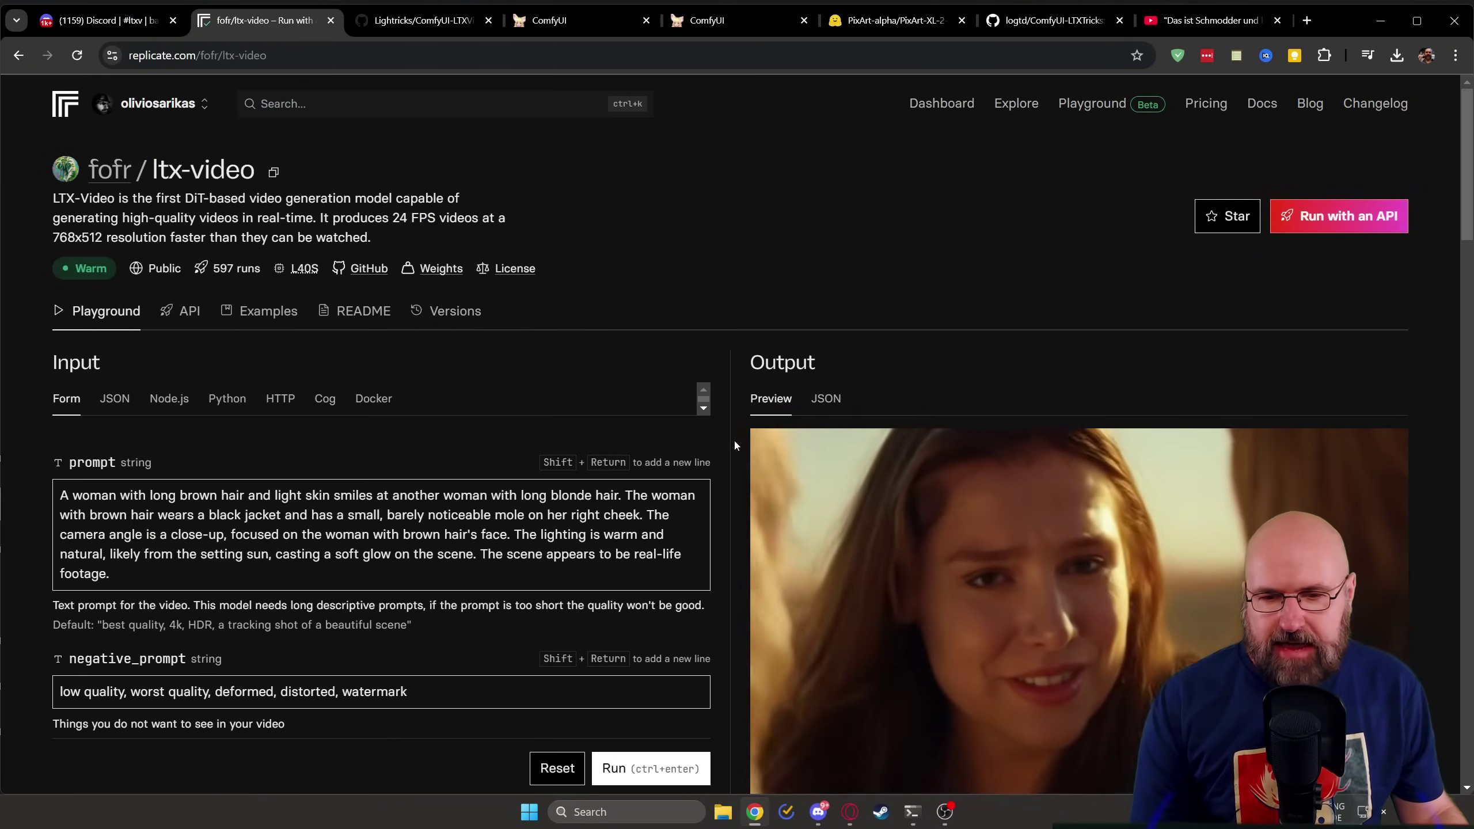
scroll(731, 438, down, 10)
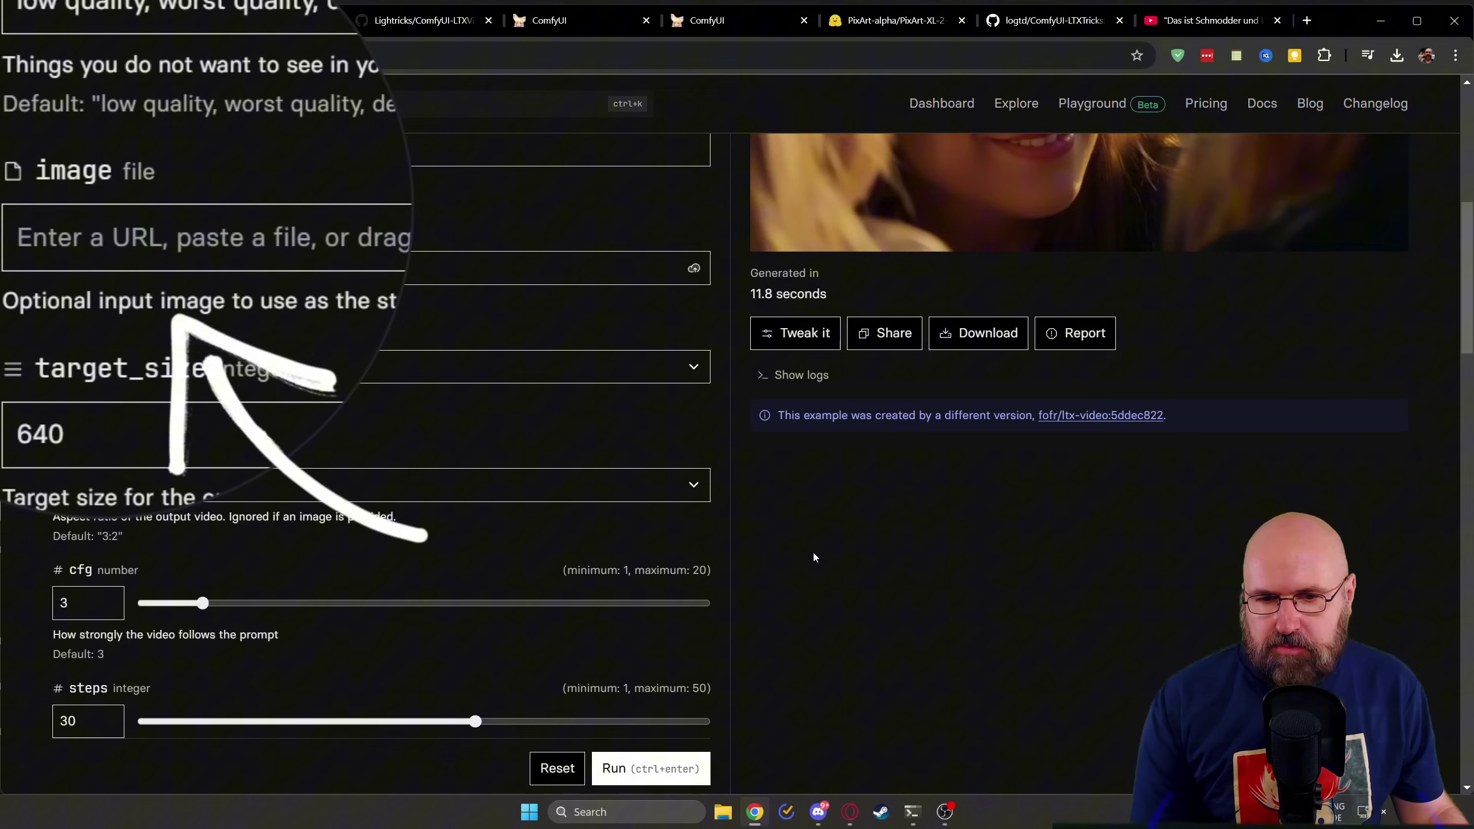
scroll(809, 558, up, 7)
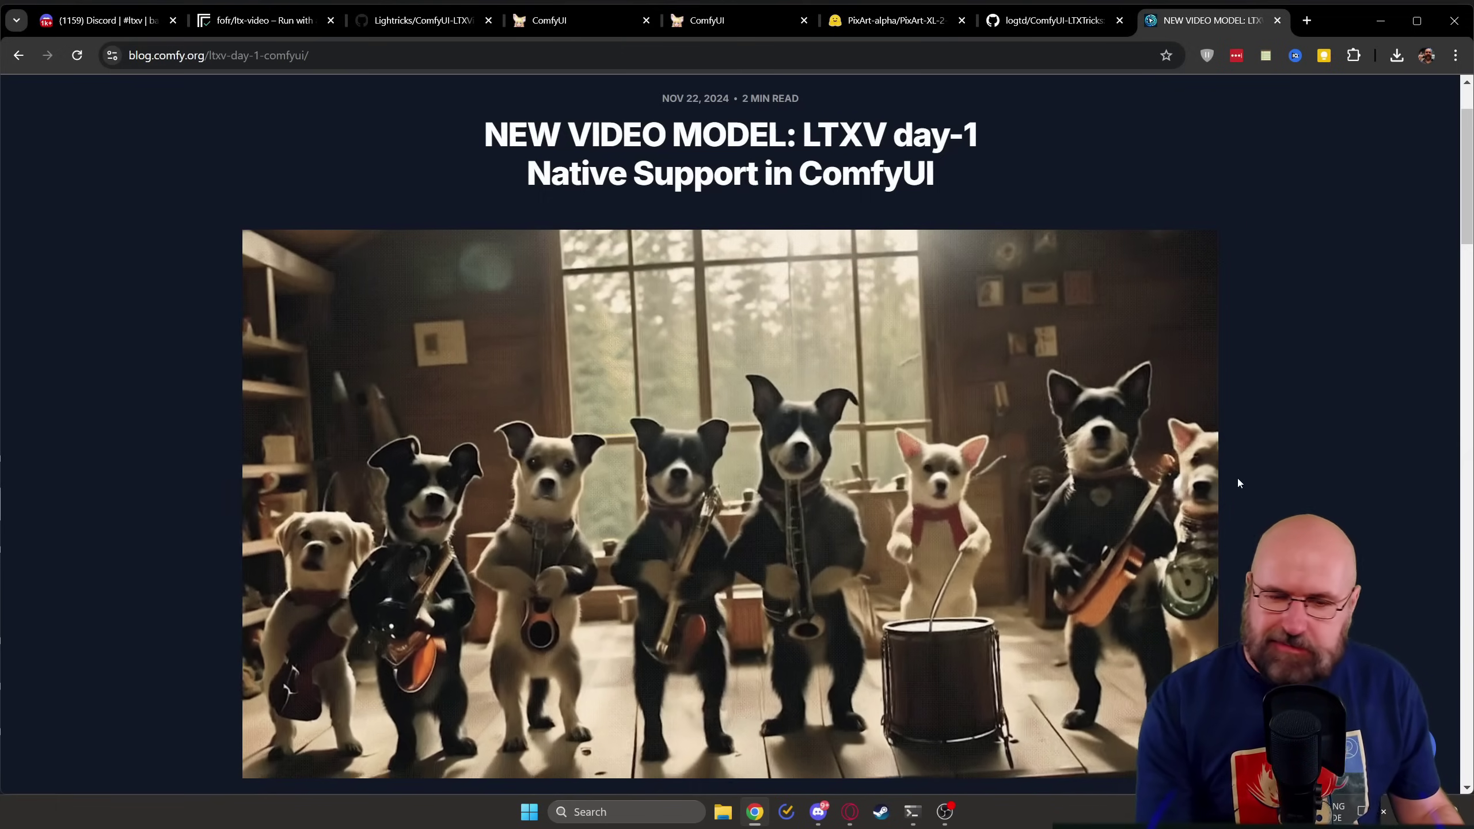
Scroll the LTXV post to the custom-node steps and highlight 'Clone' in step 4.
scroll(1218, 495, down, 7)
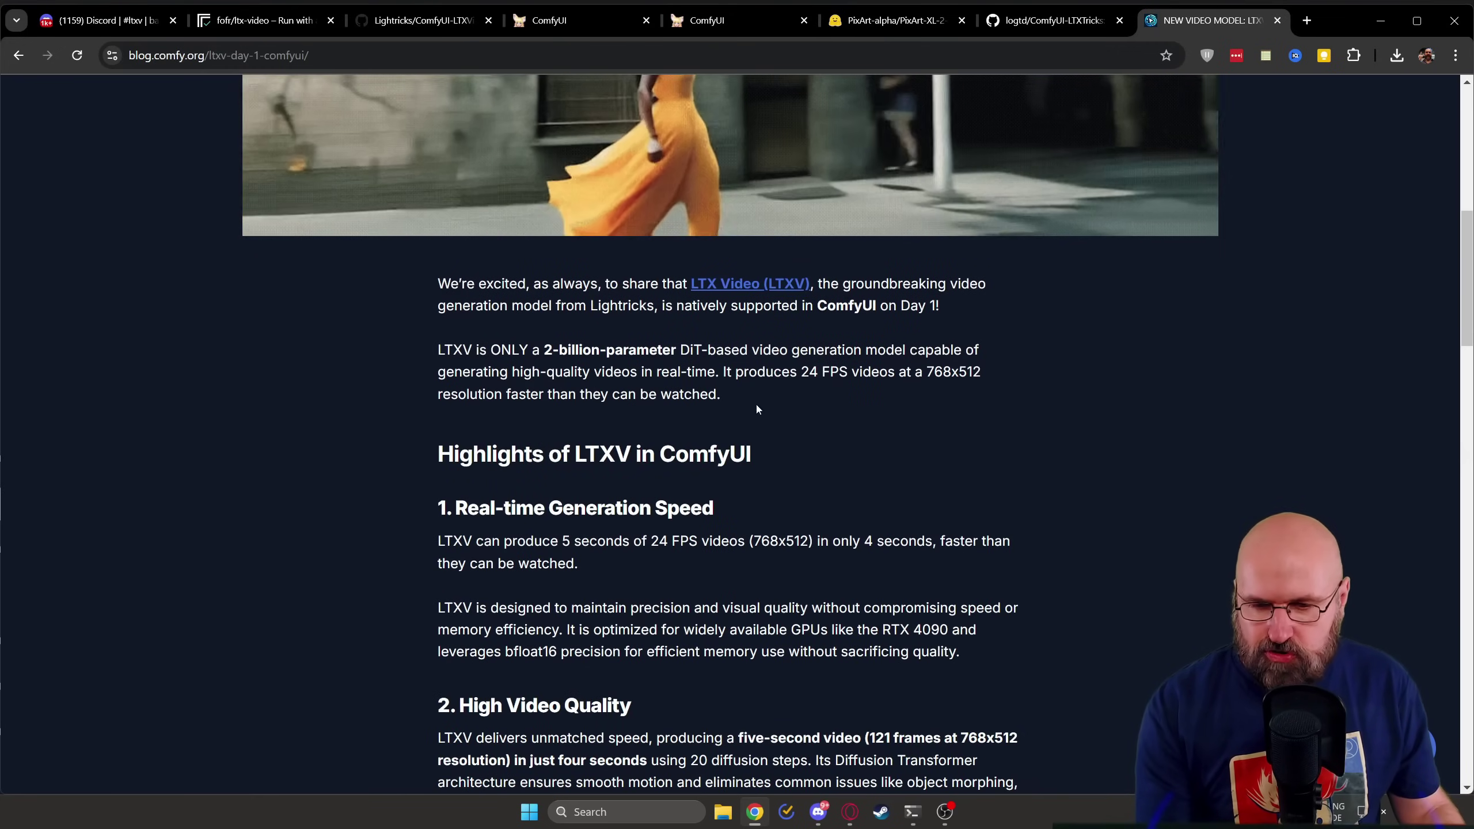
scroll(812, 410, down, 8)
scroll(961, 517, down, 4)
scroll(1021, 493, down, 4)
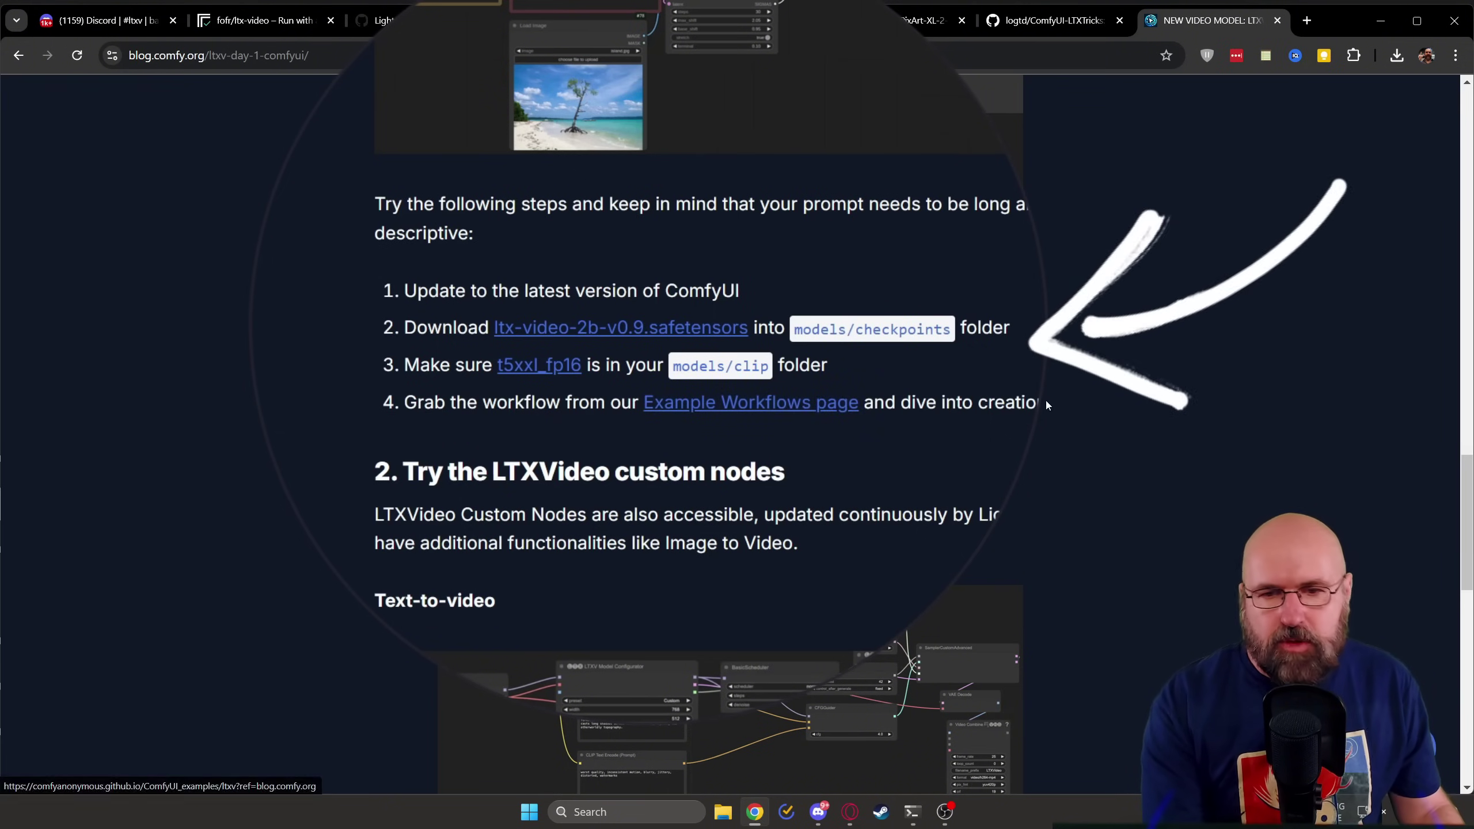
scroll(1044, 404, up, 5)
scroll(1105, 408, down, 8)
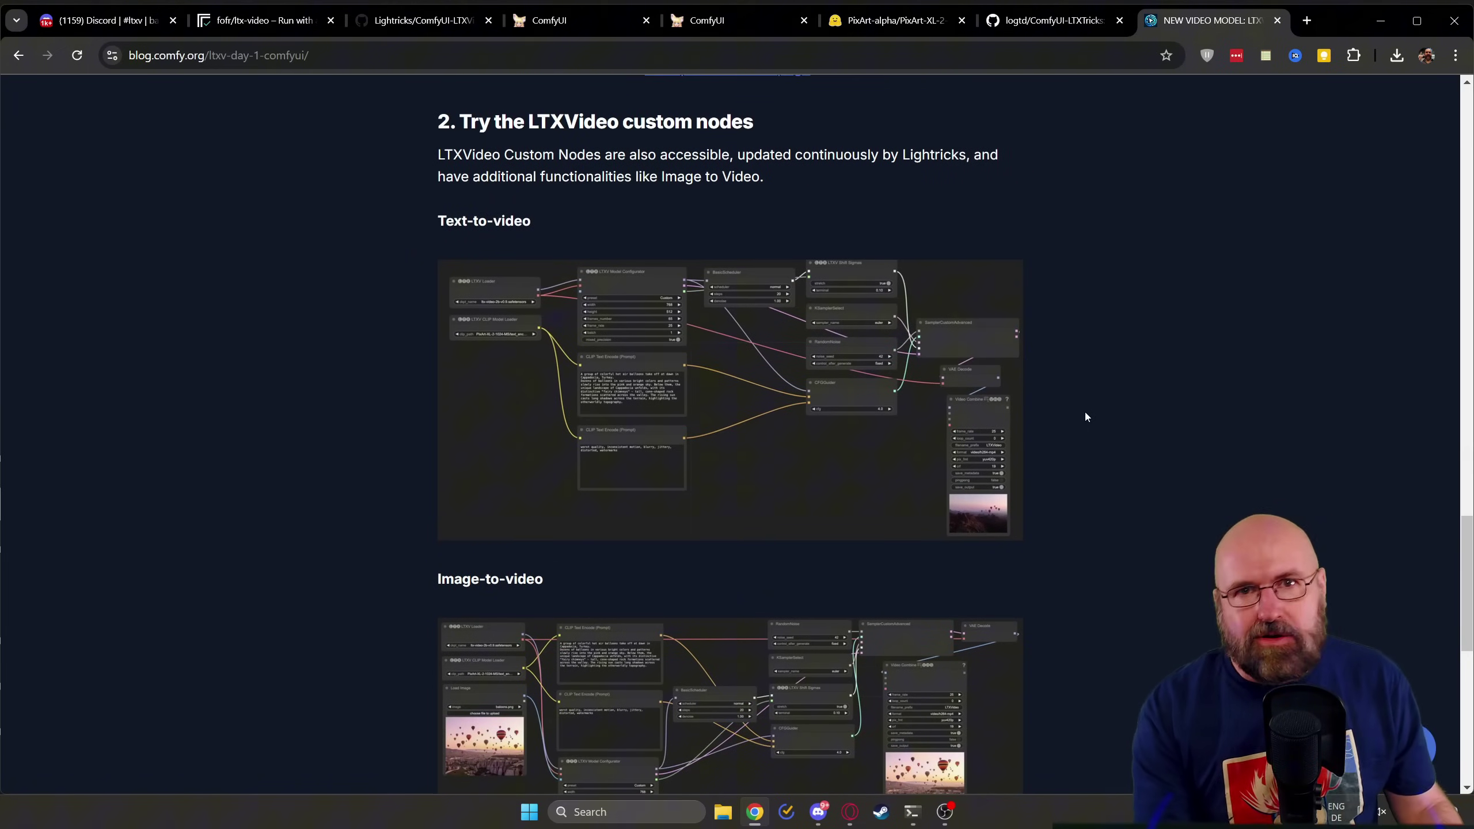
scroll(1057, 419, down, 6)
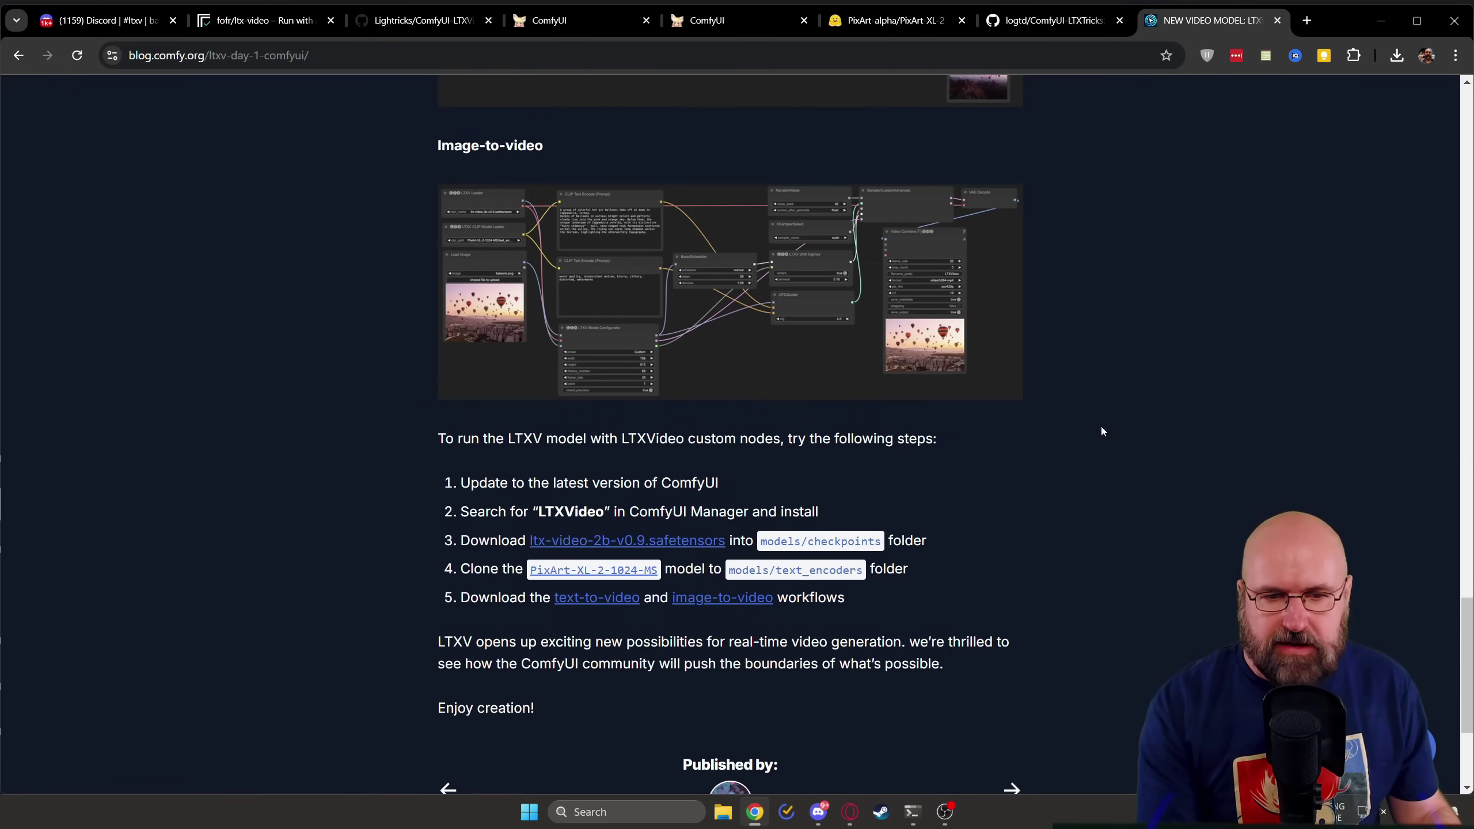
scroll(1064, 342, down, 3)
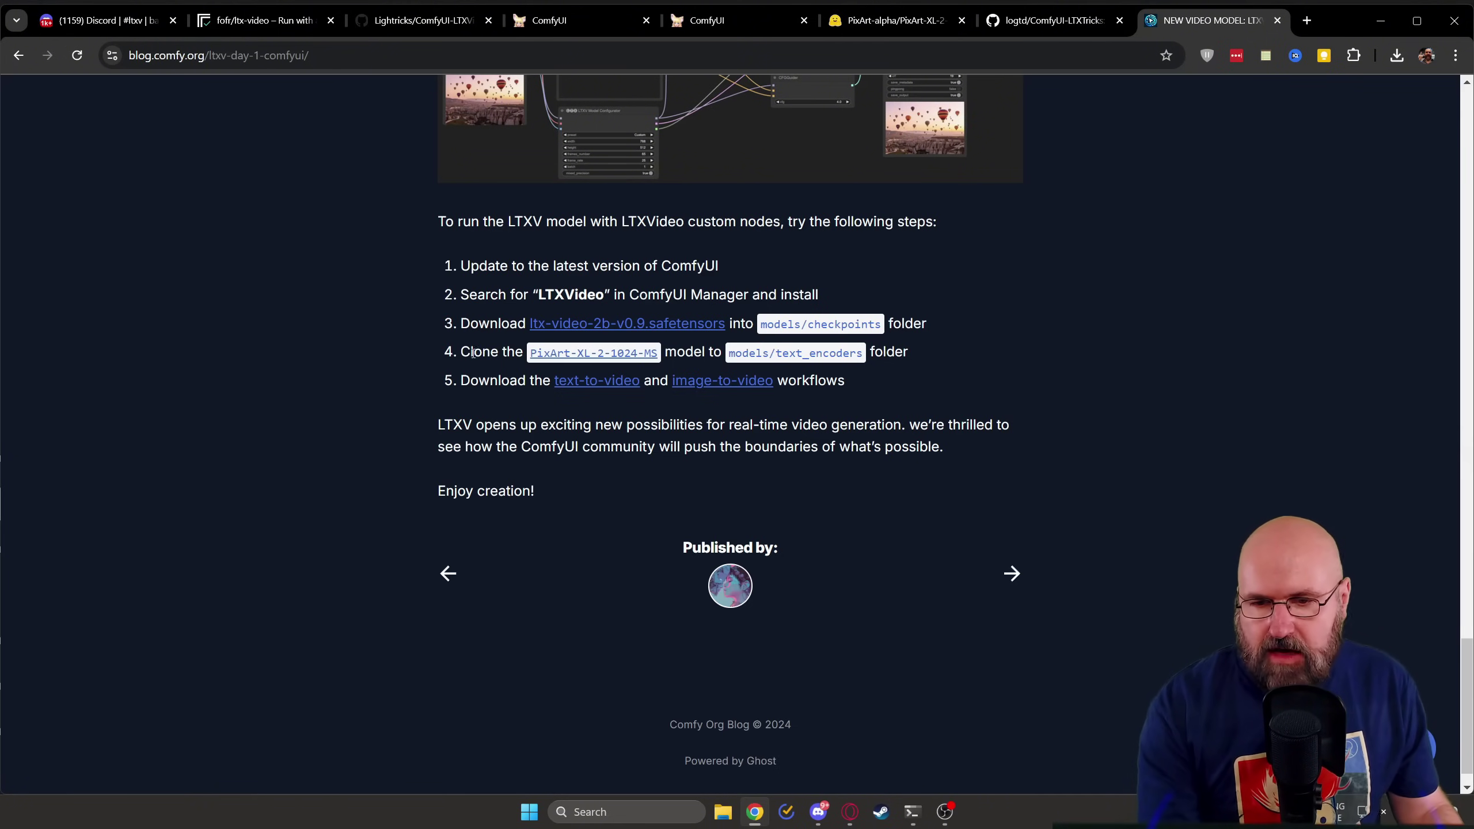
double_click(491, 352)
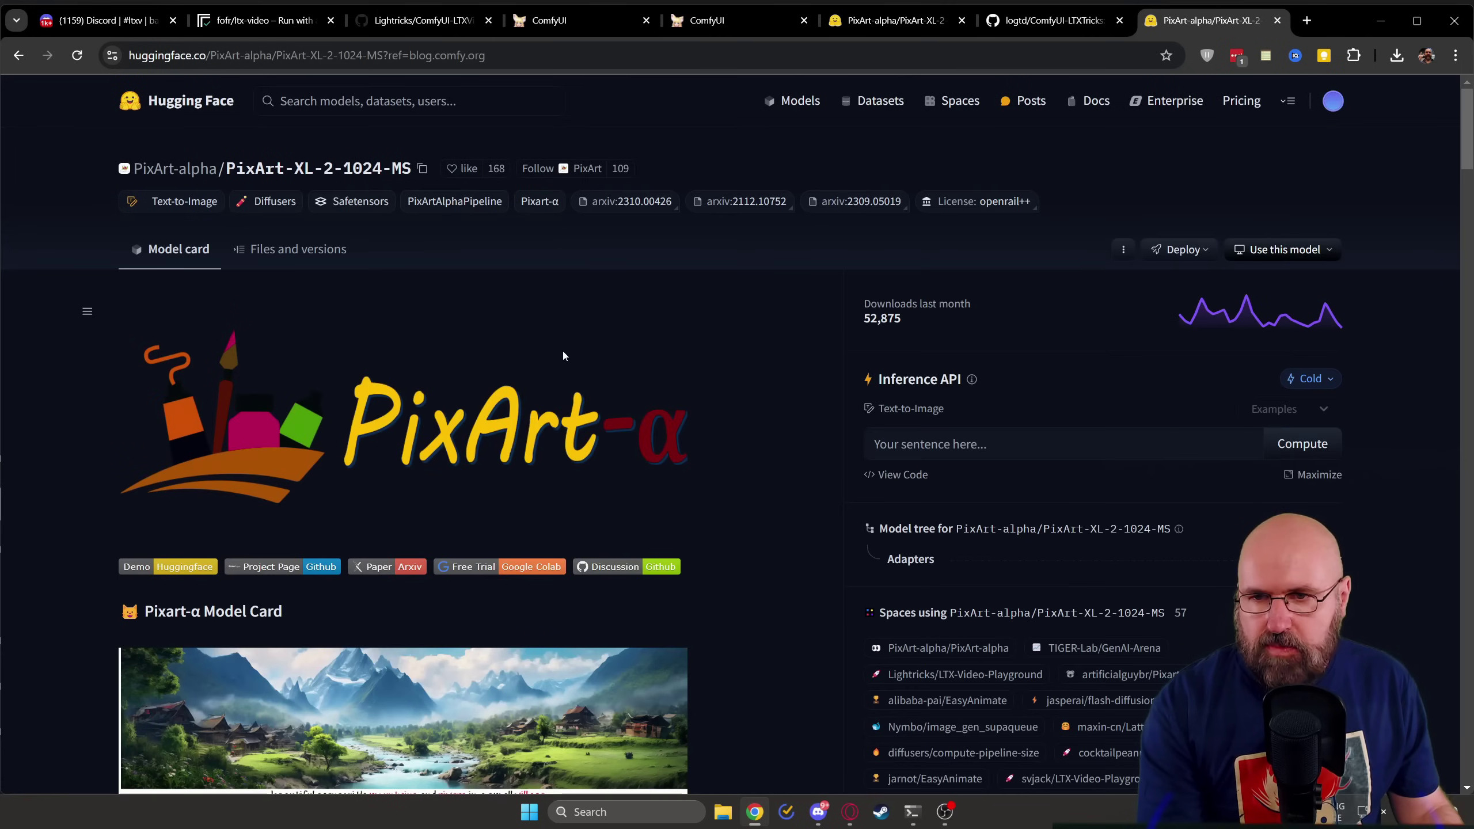
Select the PixArt-XL-2-1024-MS model page URL in the address bar.
drag(382, 55, 129, 55)
drag(10, 44, 11, 44)
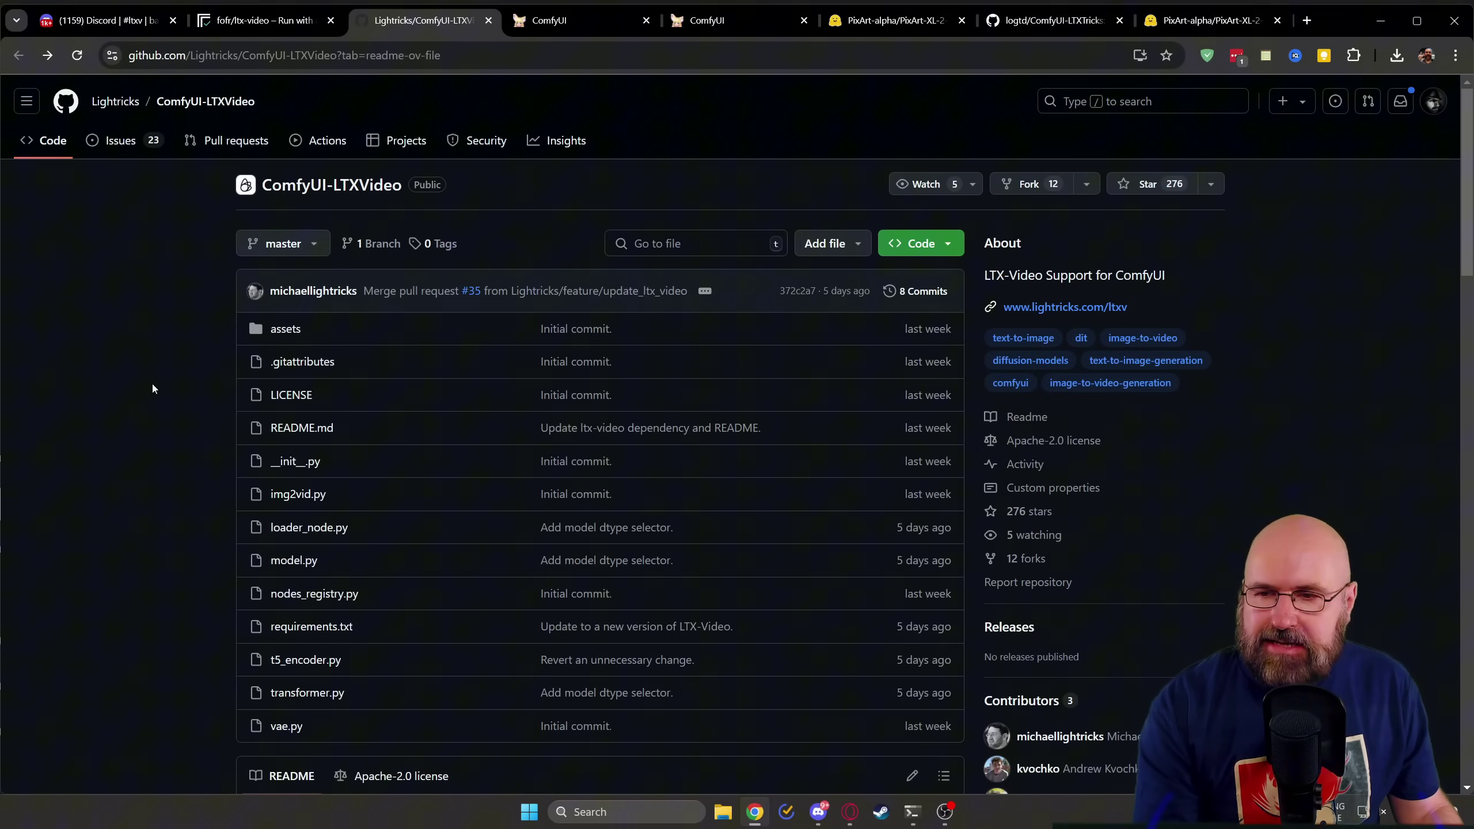
Read the ComfyUI-LTXVideo installation and models sections and select the repository URL.
scroll(169, 376, down, 9)
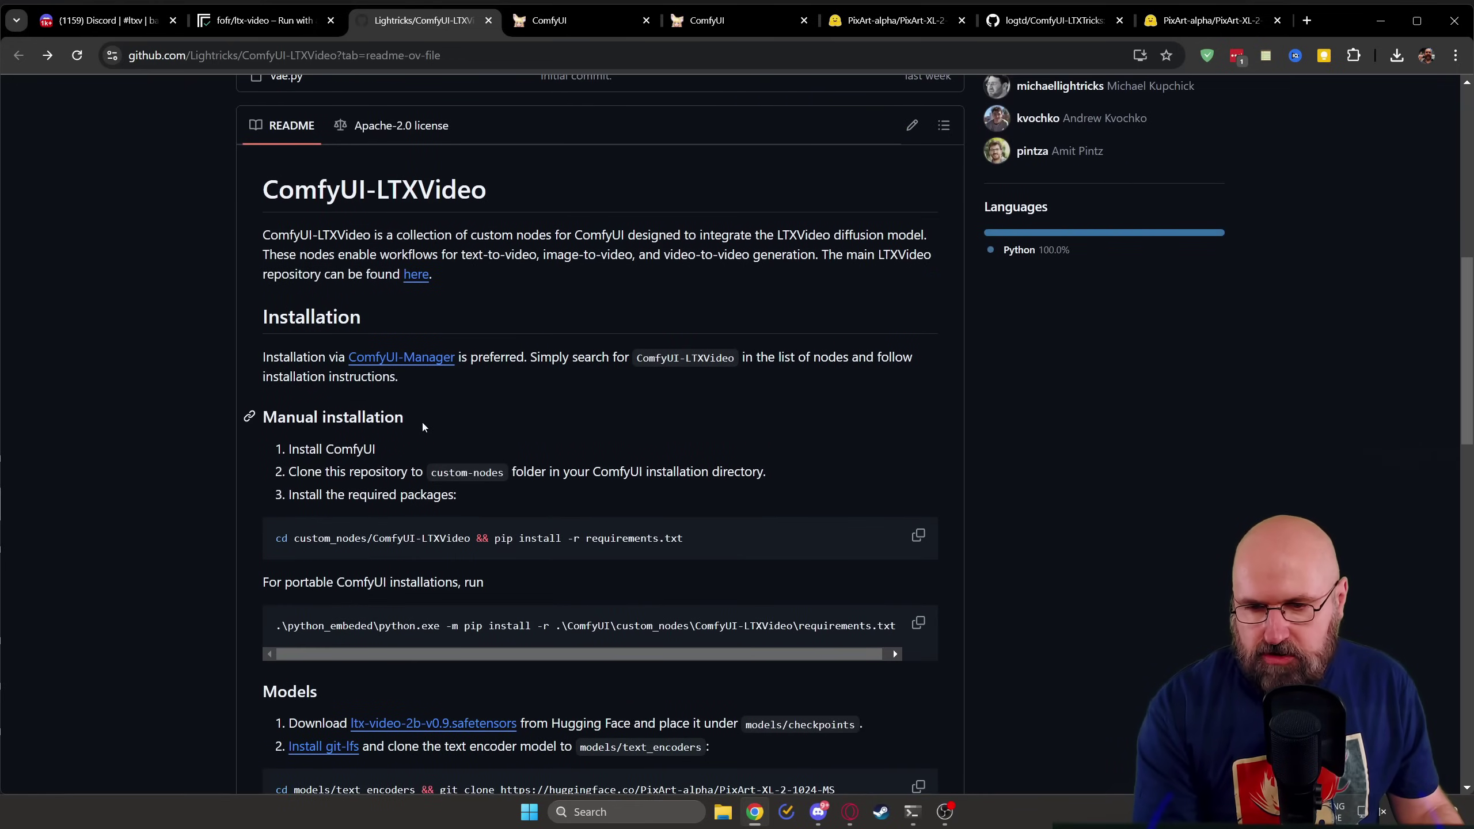
scroll(187, 369, down, 4)
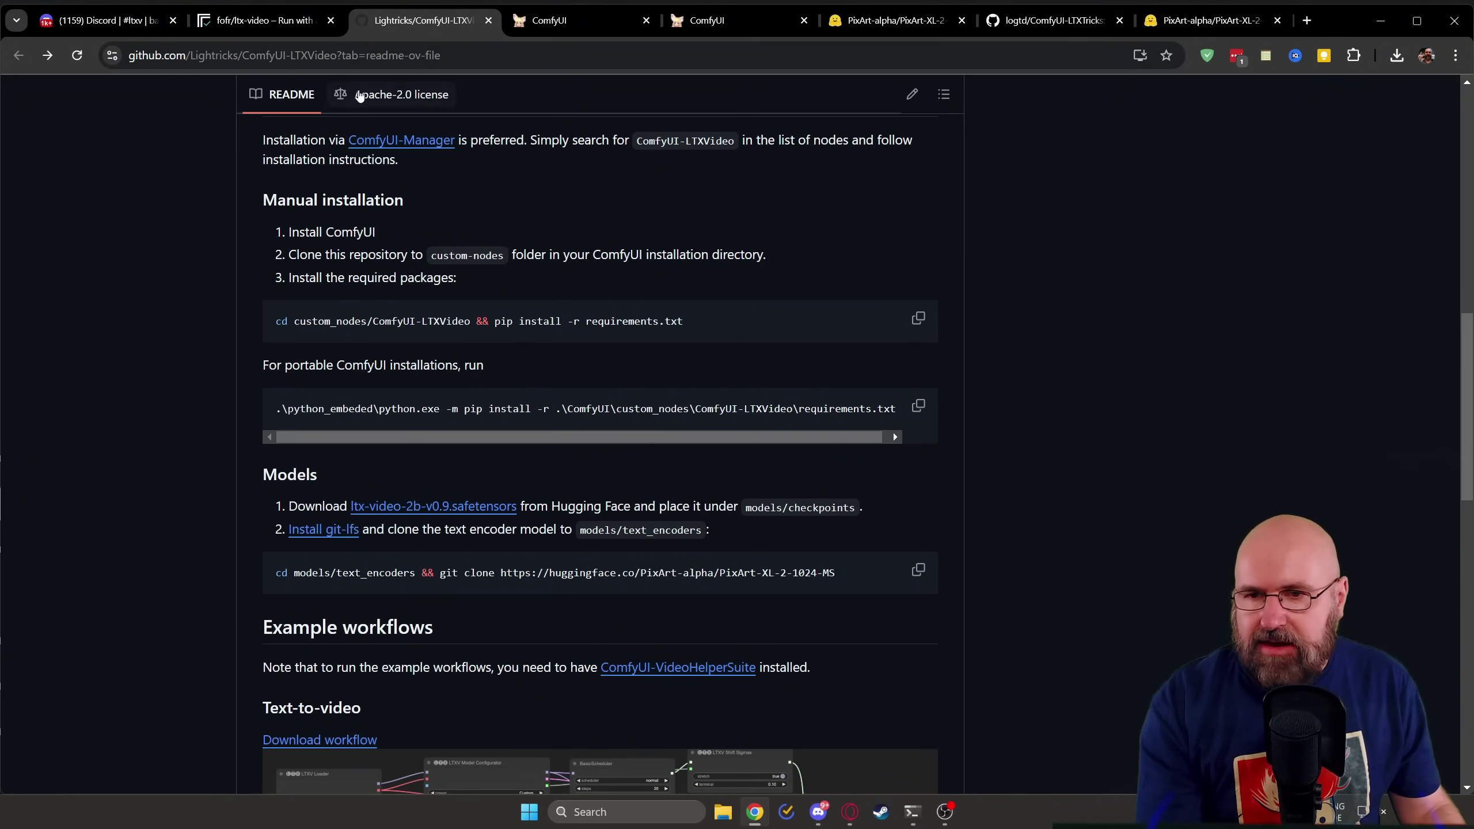
drag(349, 51, 7, 44)
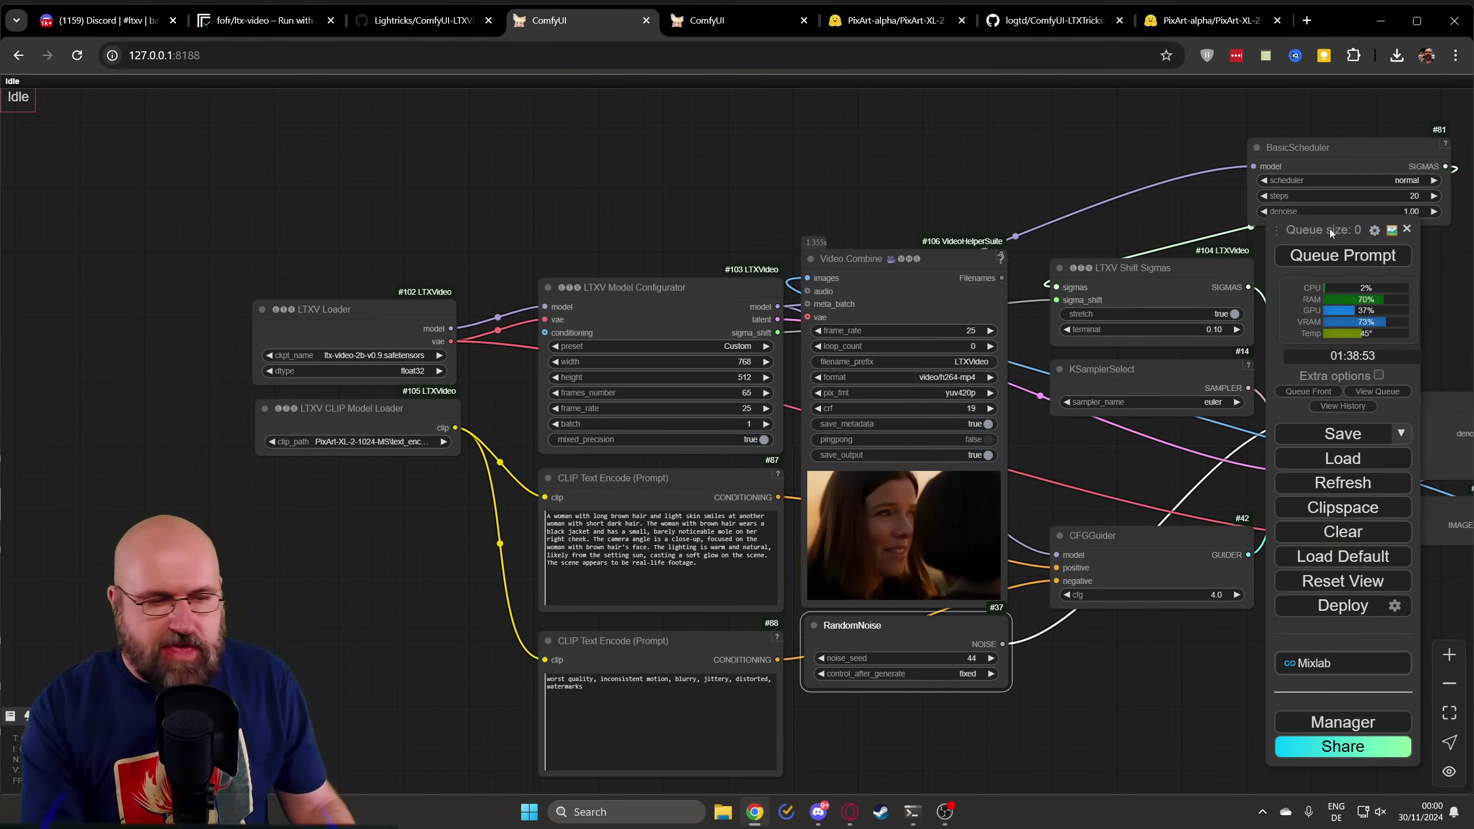
Set LTXV CLIP Model Loader's clip_path to PixArt-XL-2-1024-MS text_encoder model-00001-of-00002.
click(1343, 726)
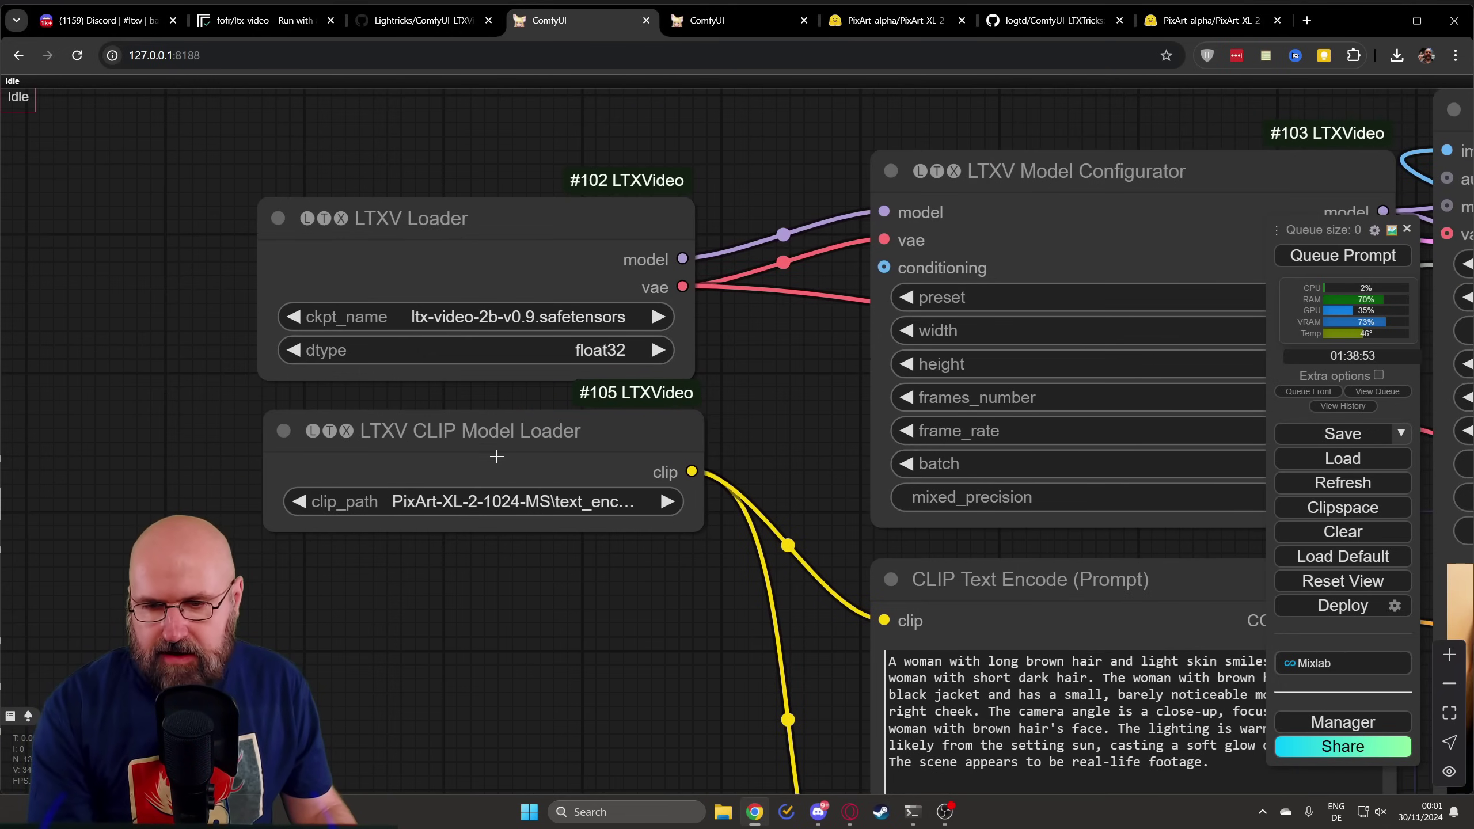
drag(502, 450, 514, 453)
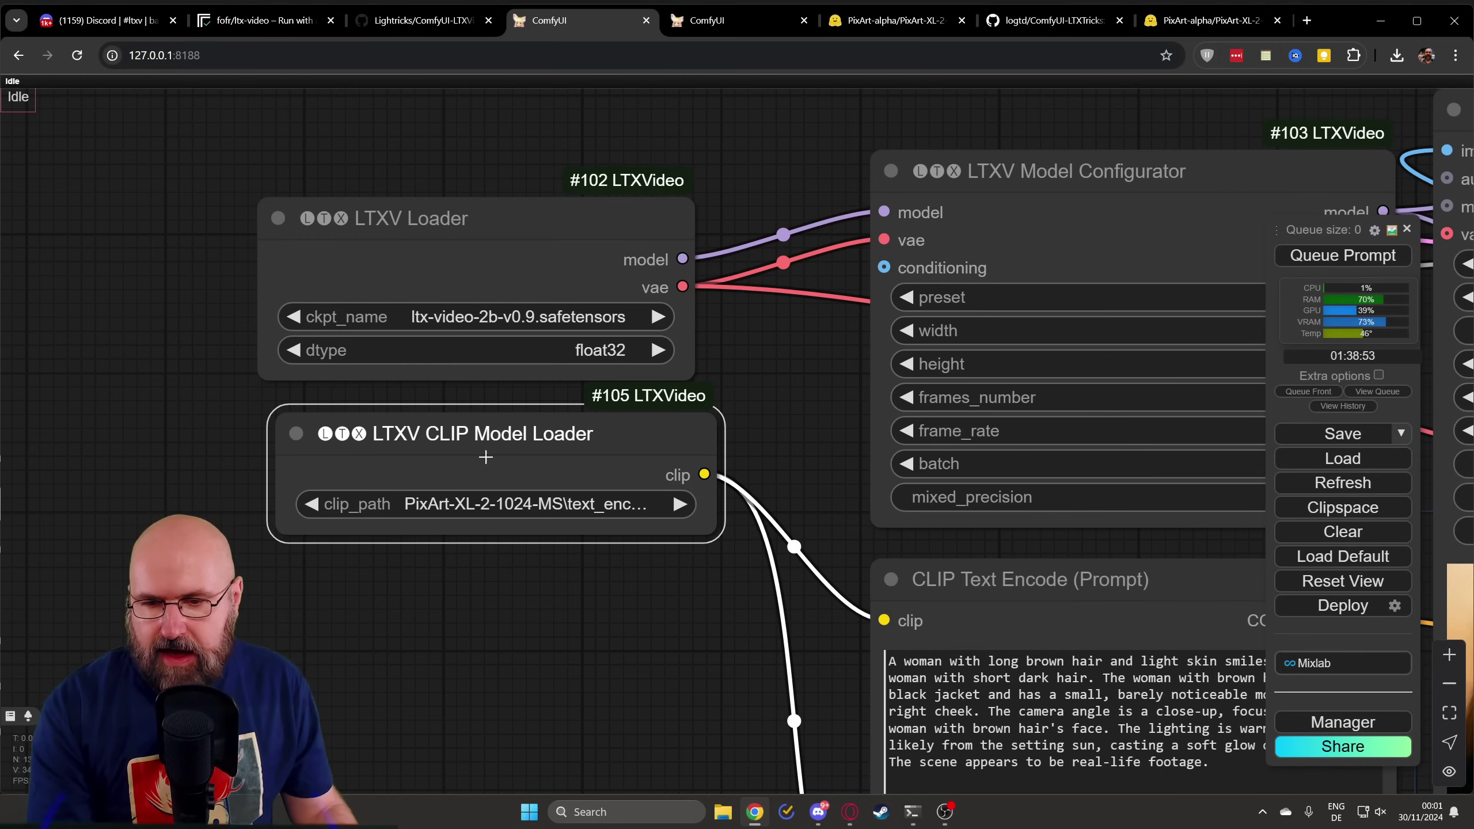
click(465, 514)
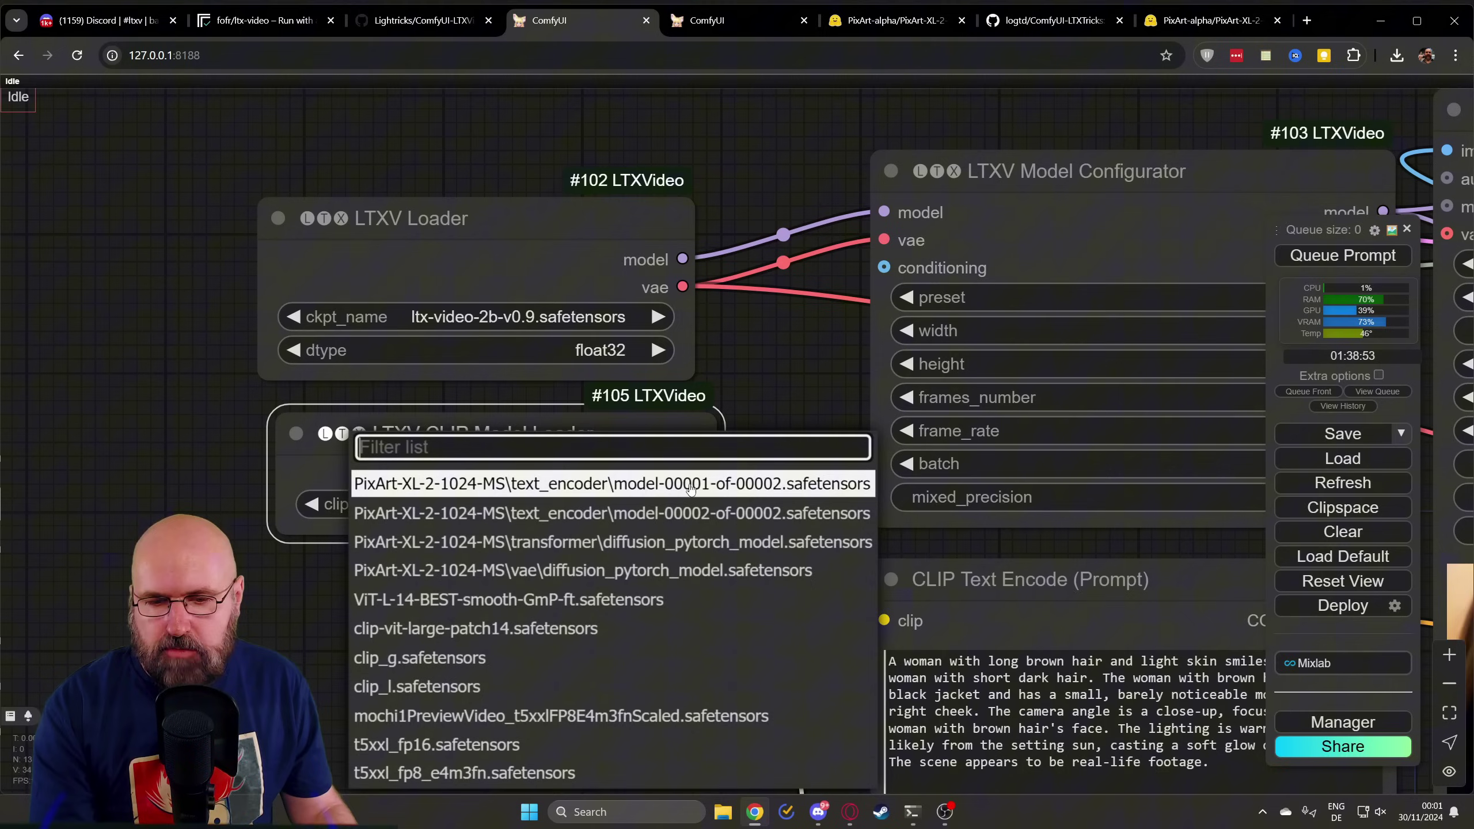
click(607, 485)
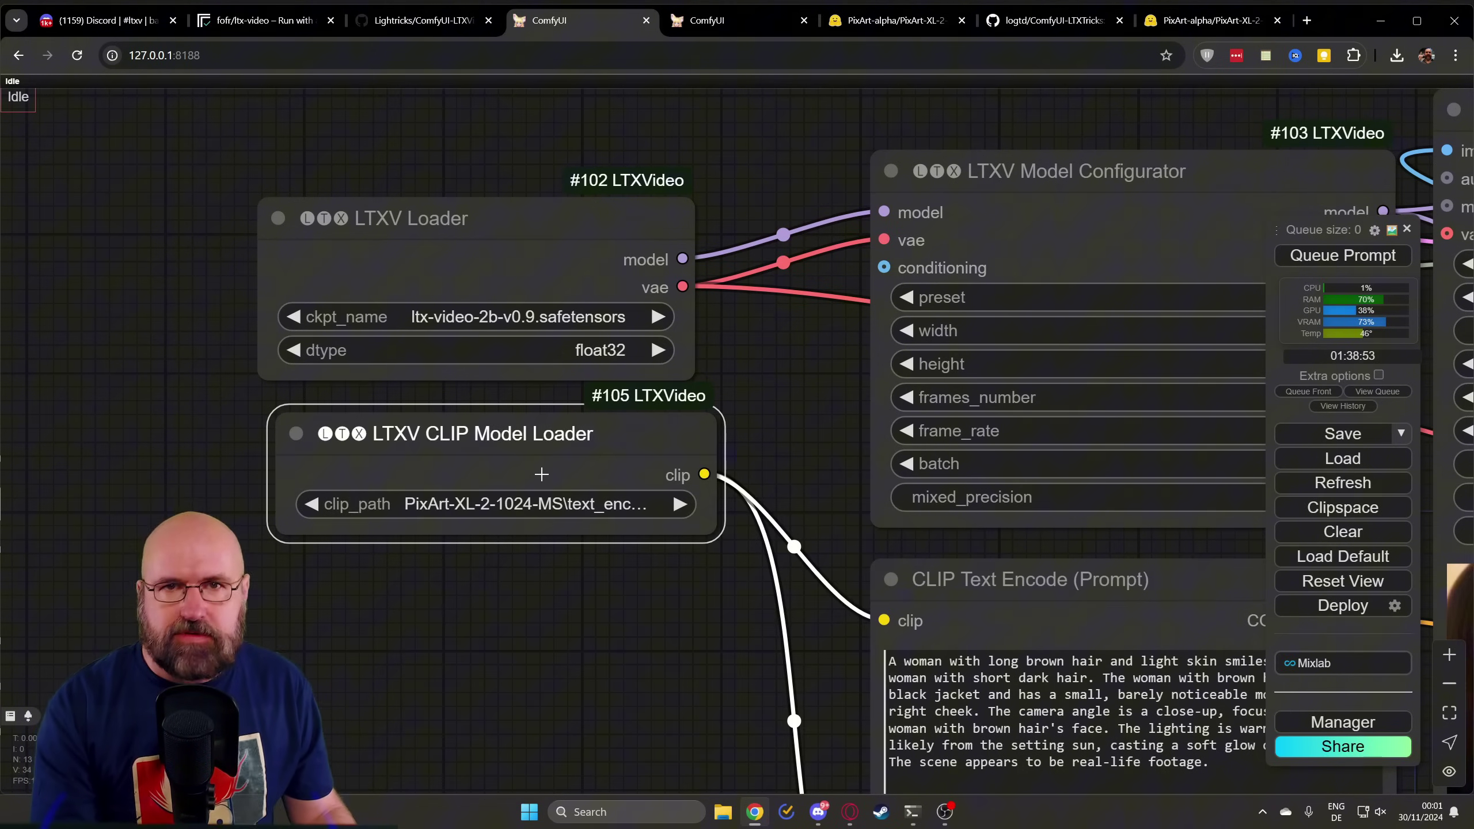
scroll(541, 475, down, 5)
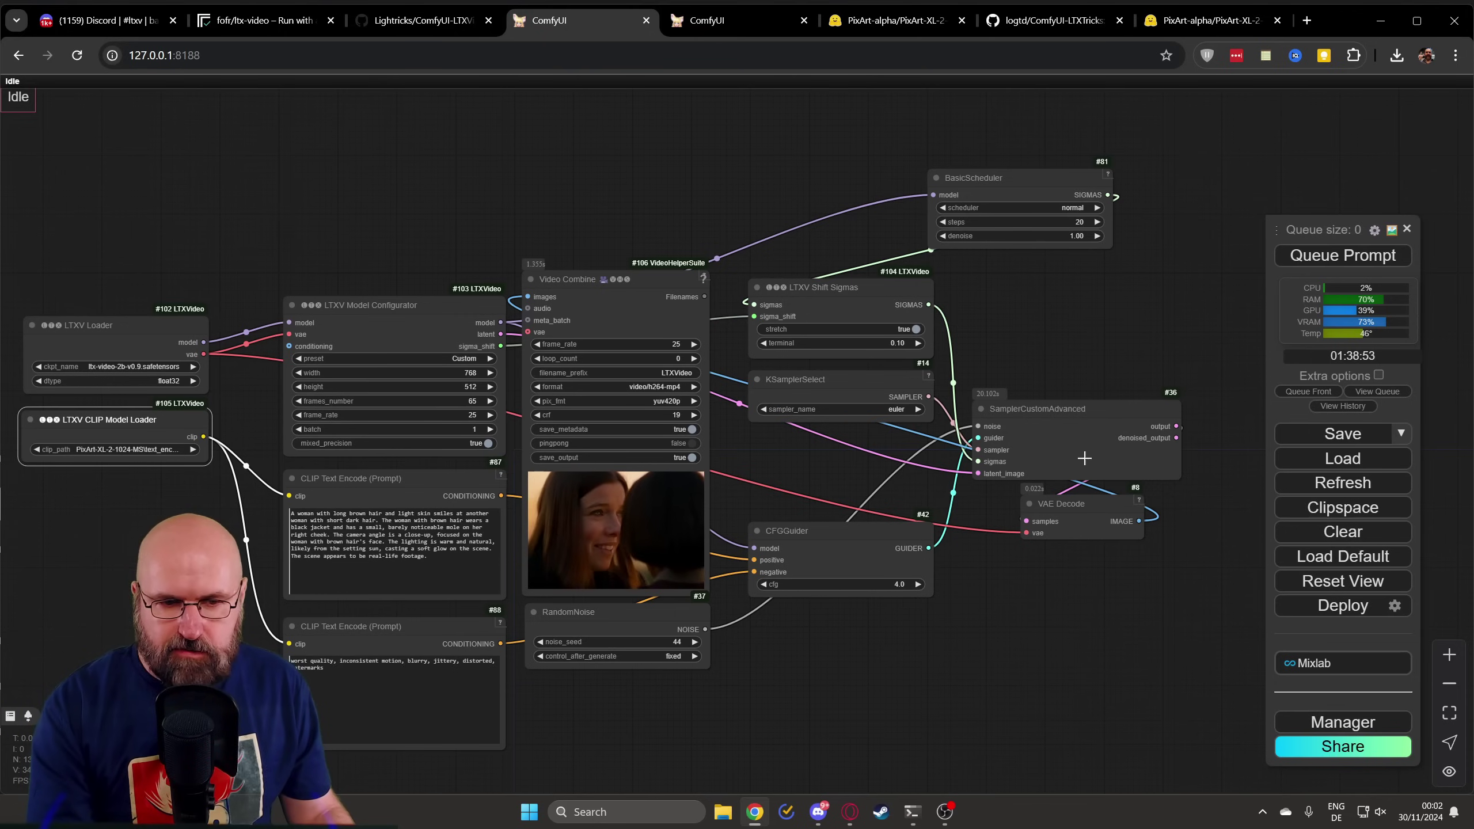
scroll(293, 281, up, 8)
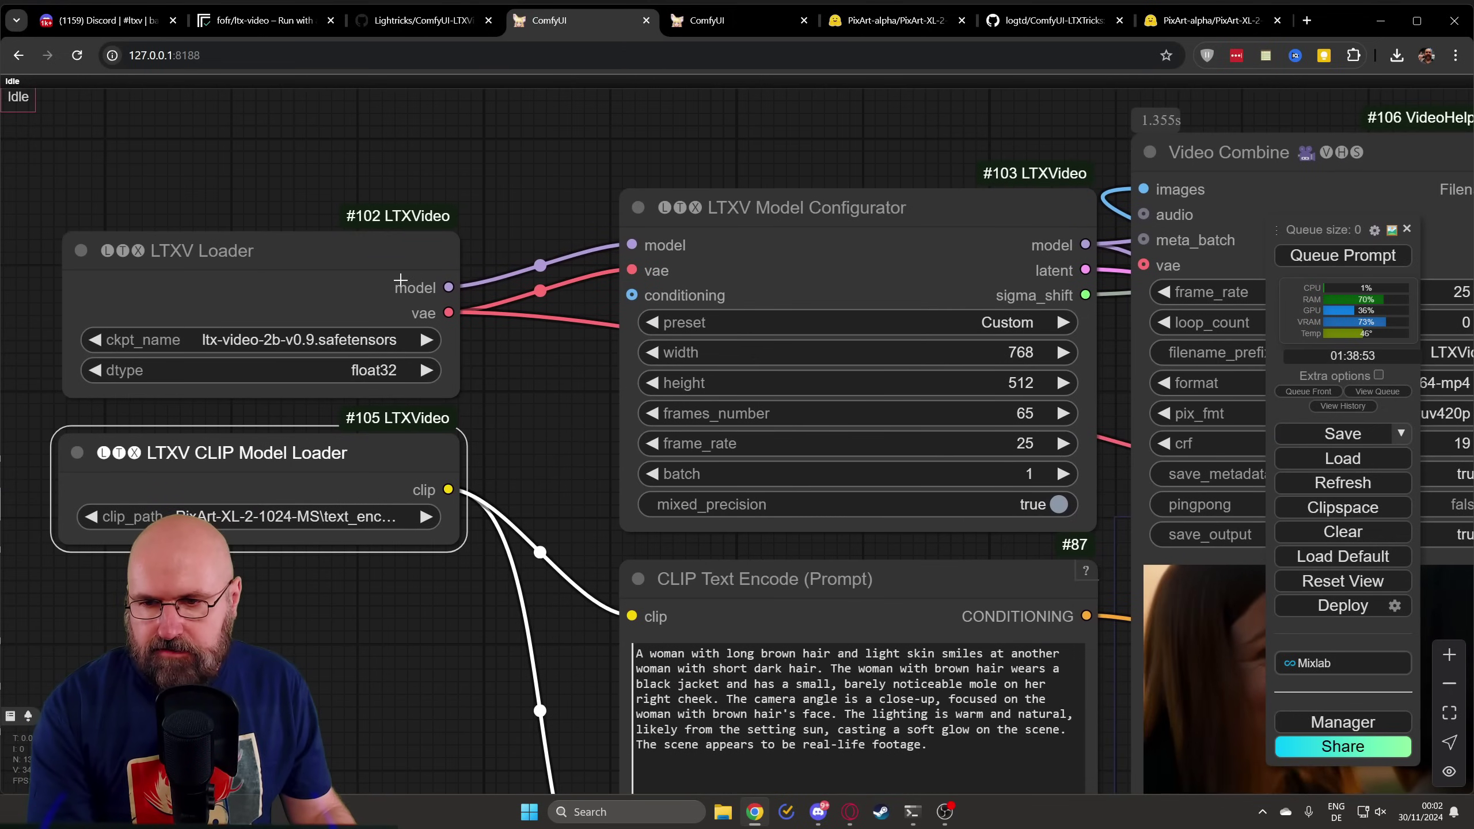
shift+click(312, 234)
drag(320, 459, 328, 445)
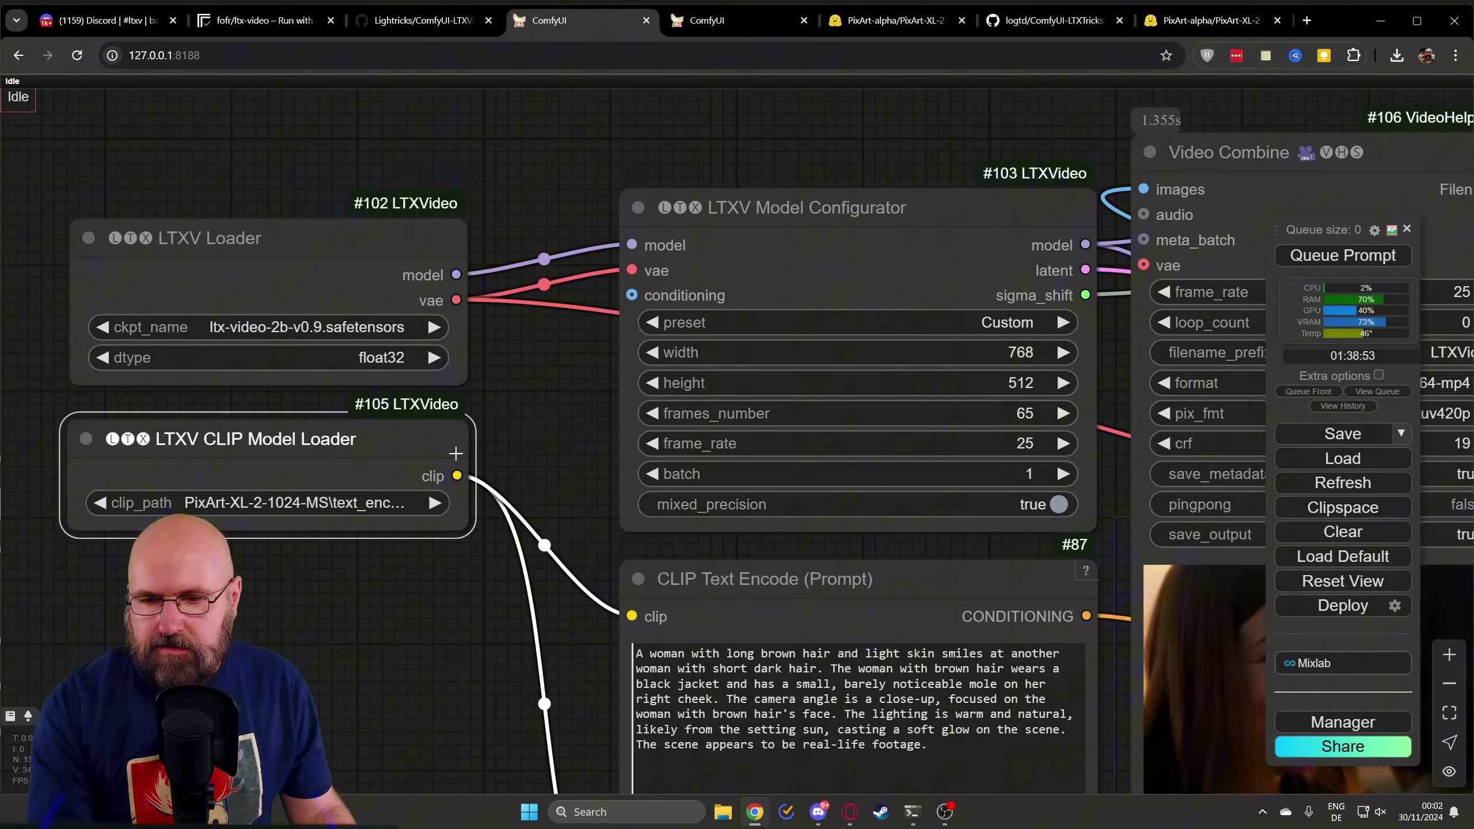
drag(516, 442, 169, 361)
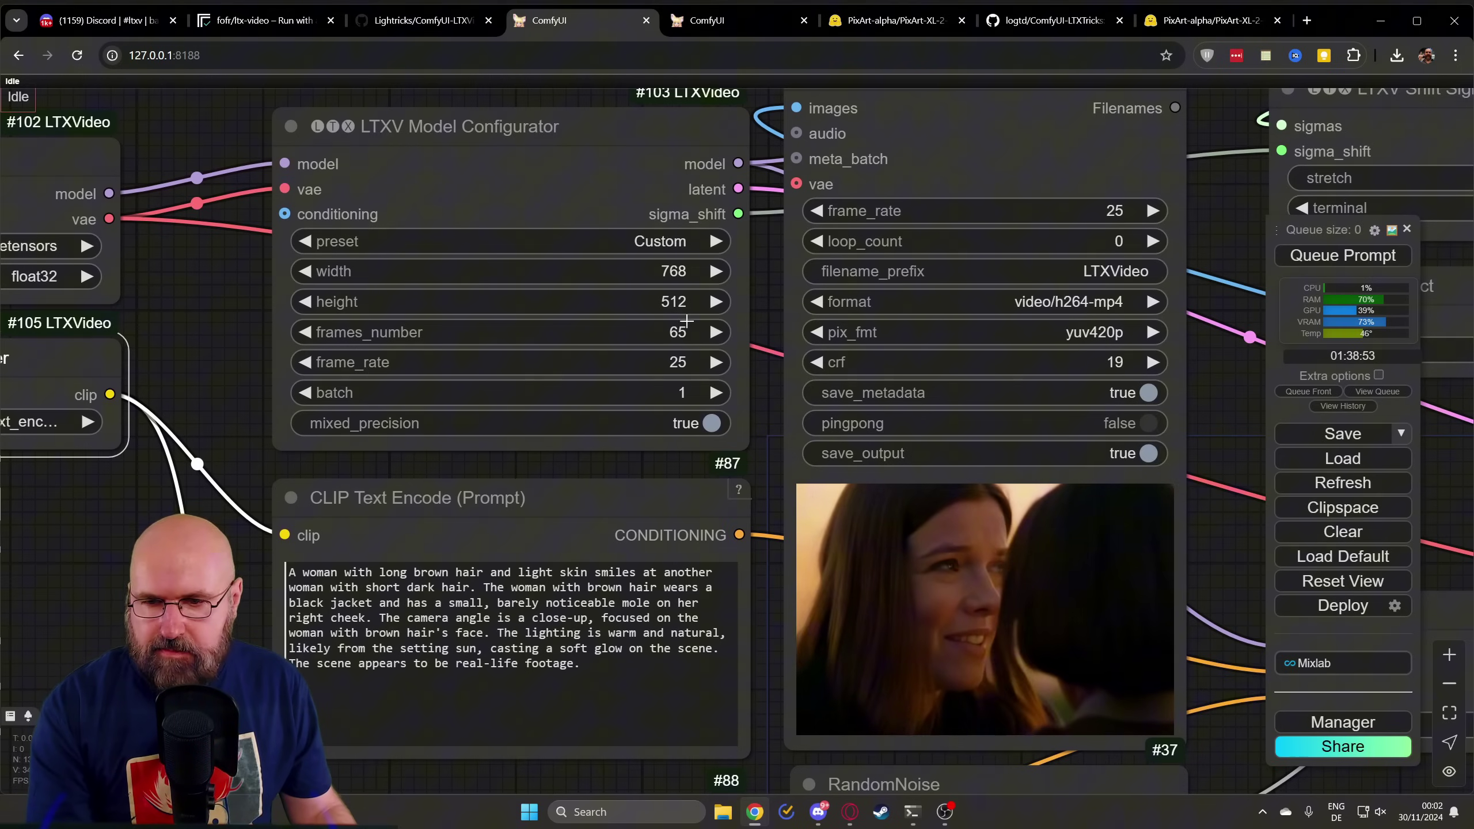
drag(492, 516, 487, 522)
drag(1214, 216, 811, 290)
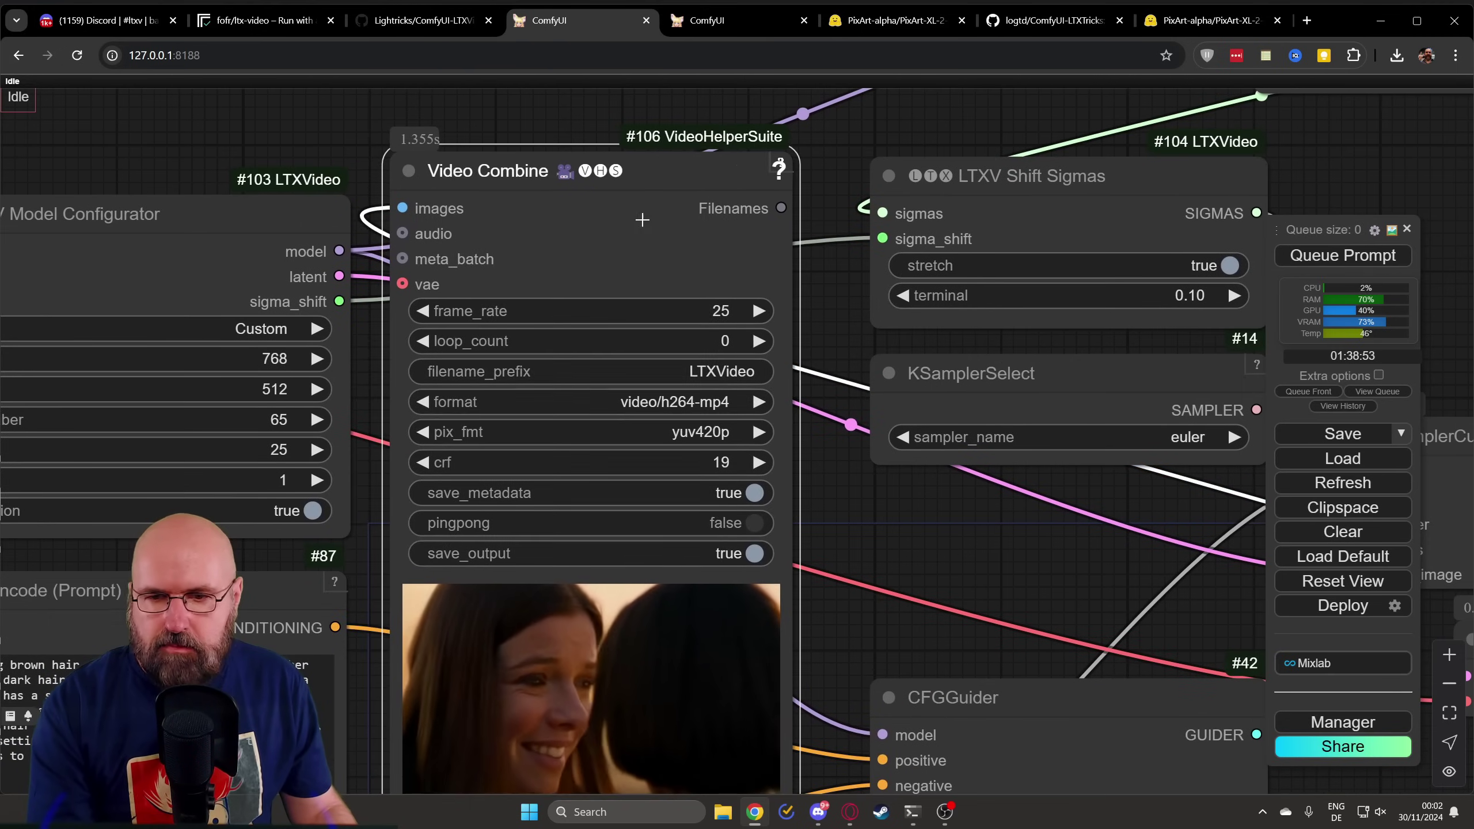
scroll(814, 439, down, 8)
drag(814, 439, 593, 431)
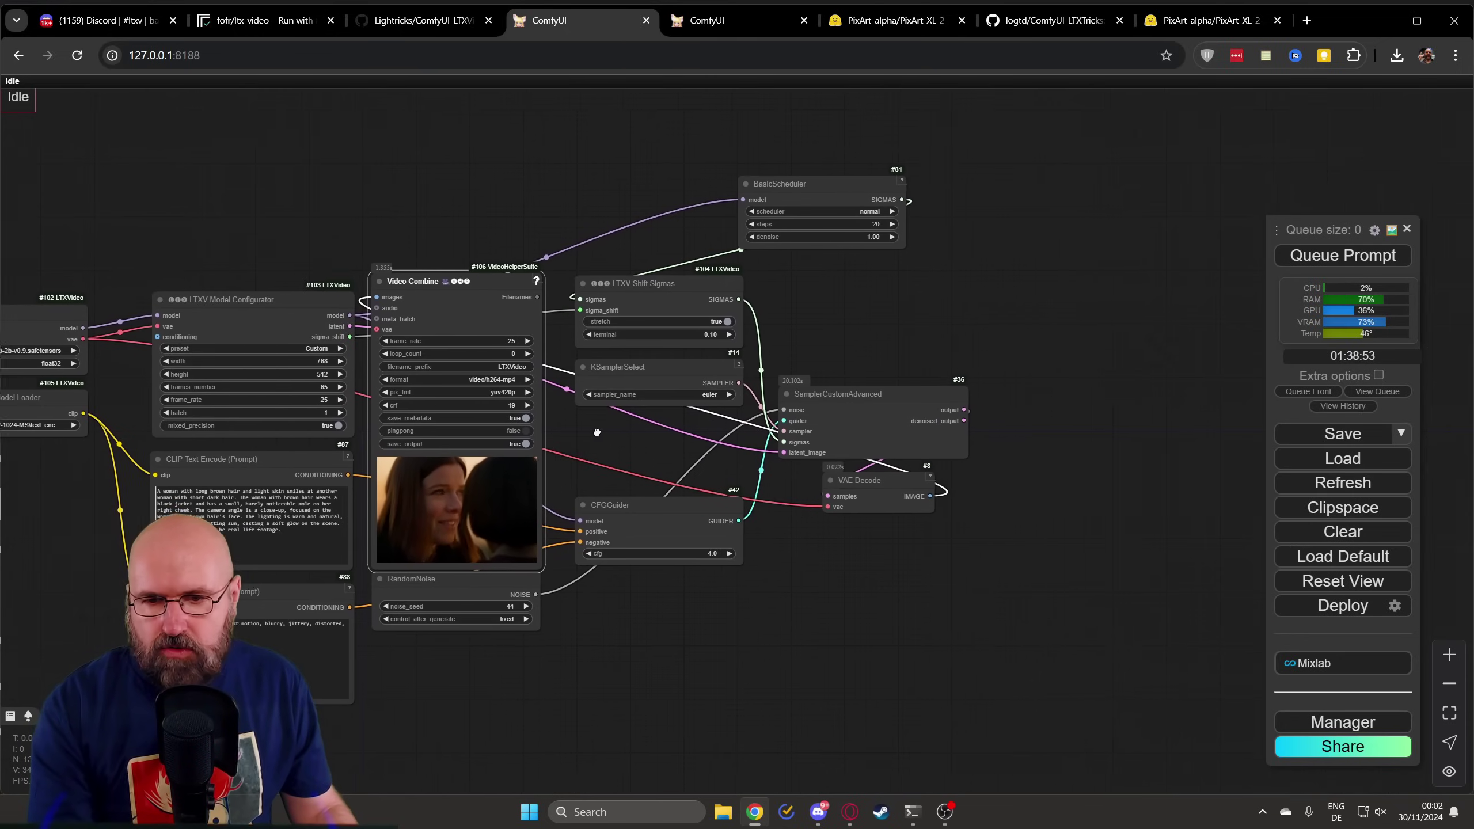
drag(426, 321, 1109, 342)
drag(985, 525, 946, 517)
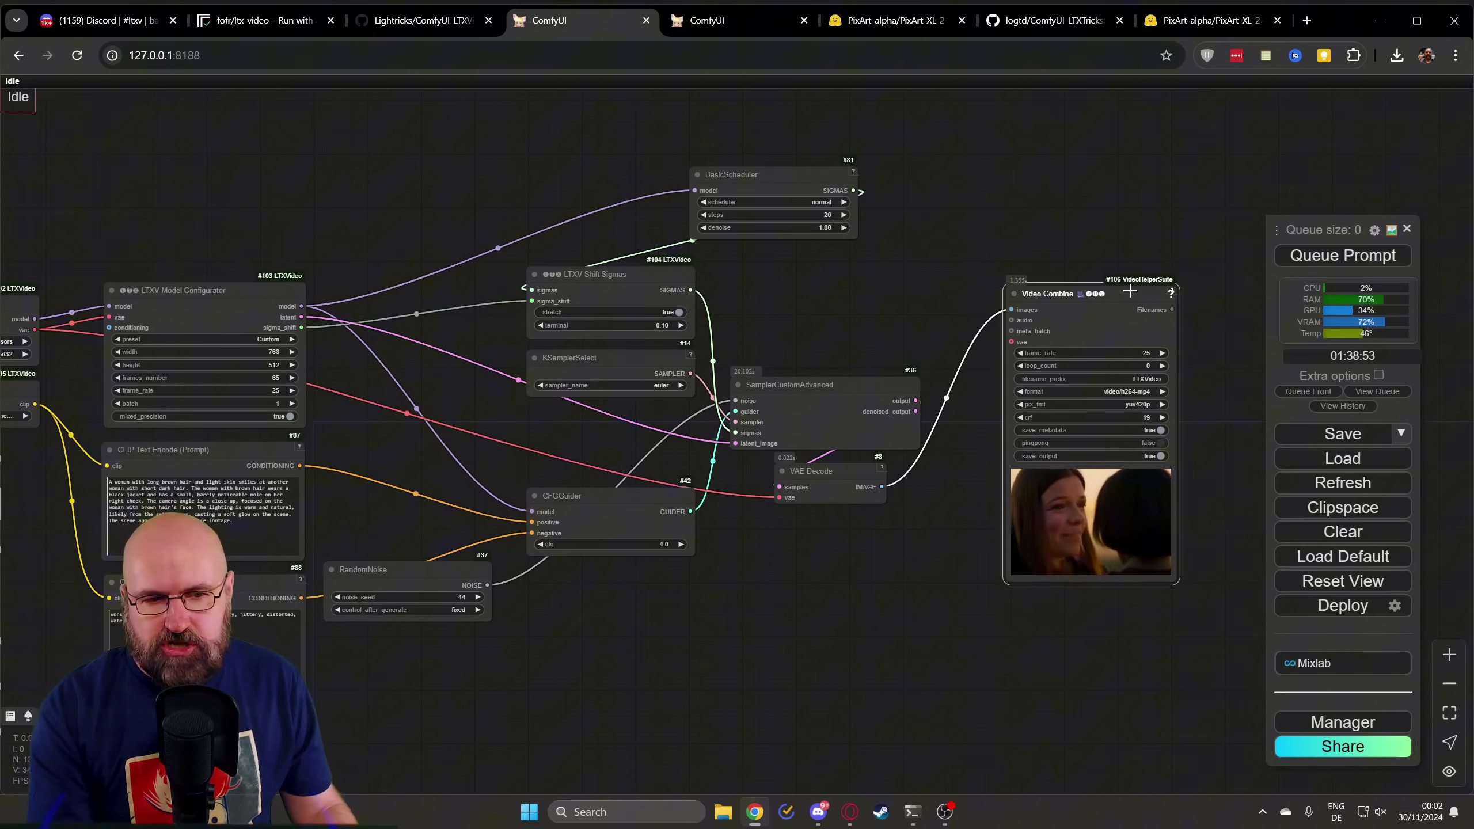
drag(1129, 290, 448, 257)
drag(647, 680, 911, 663)
scroll(559, 424, up, 10)
drag(622, 530, 715, 406)
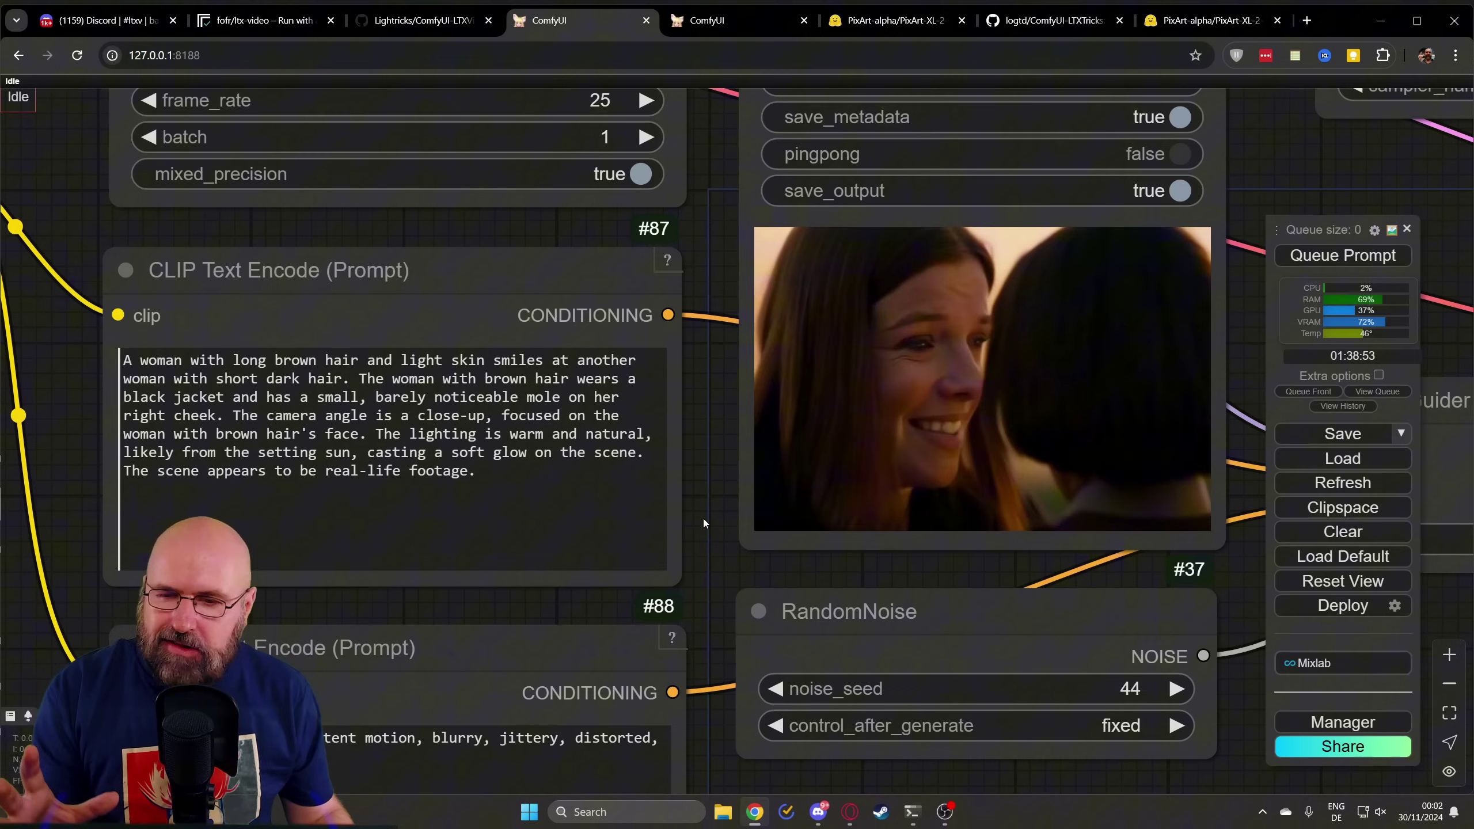
Look over the CLIP Text Encode positive prompt, then switch over to Discord.
drag(581, 499, 108, 352)
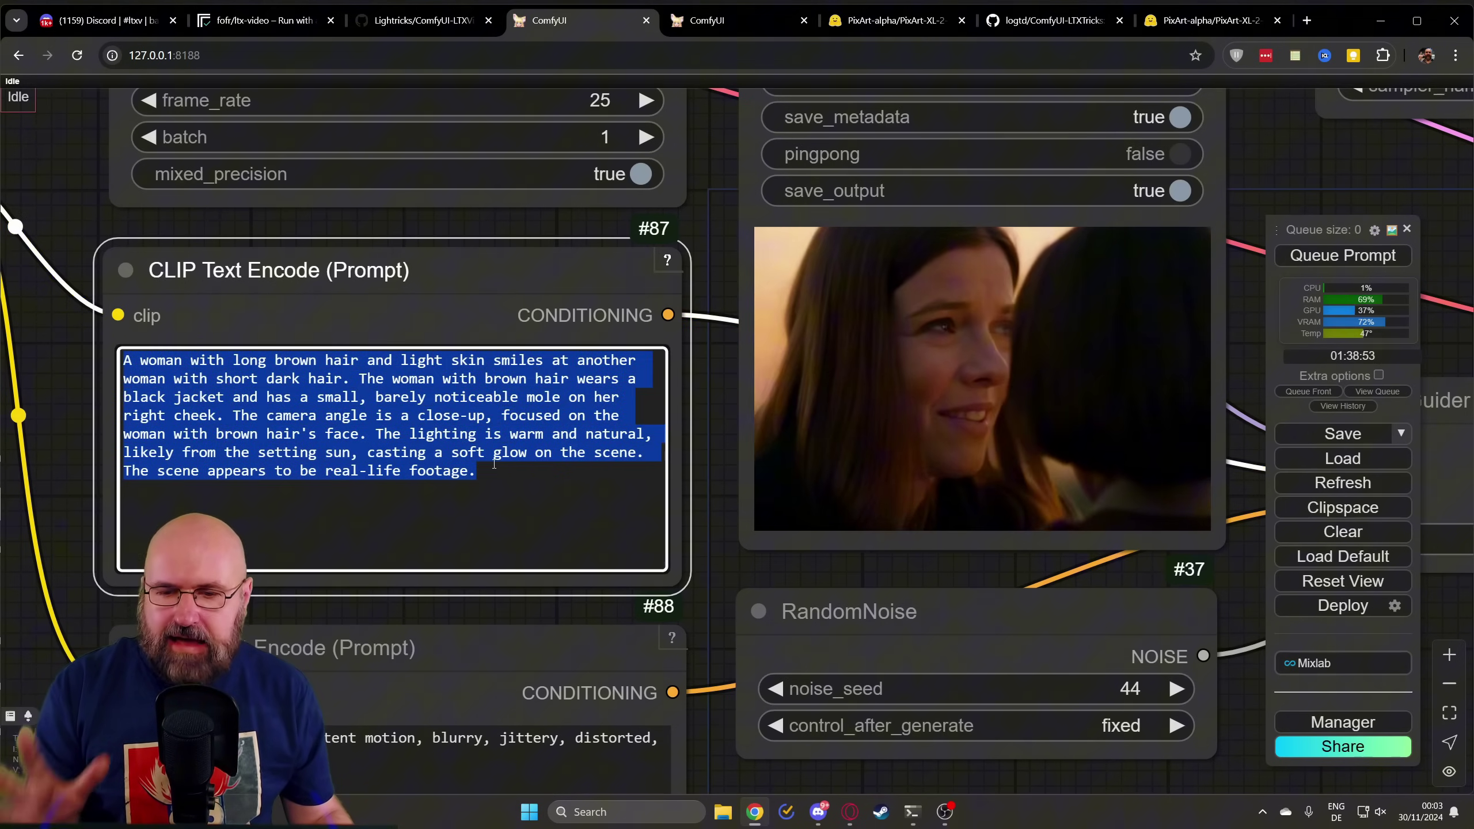
click(494, 464)
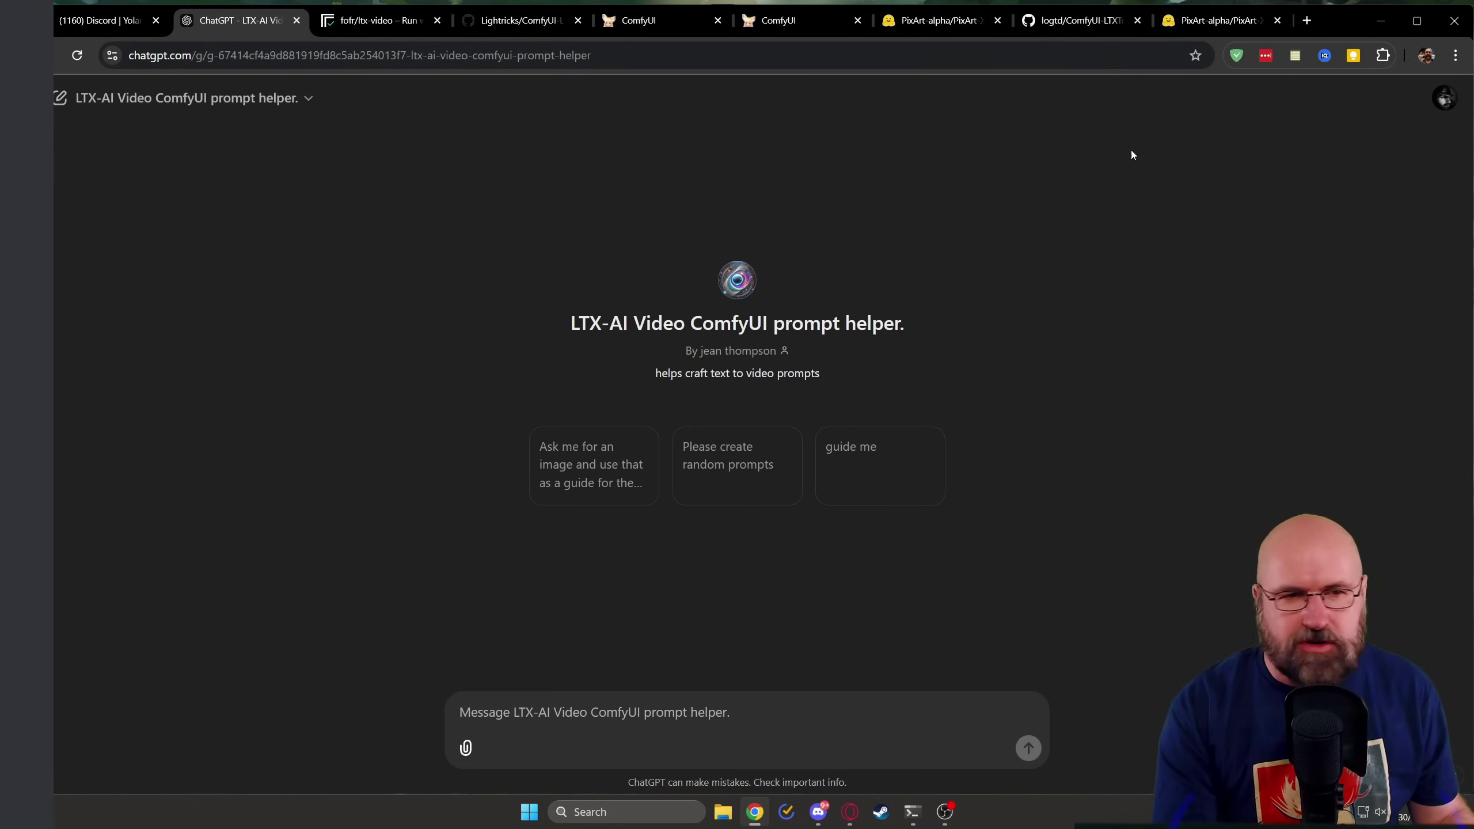
key(alt+Tab)
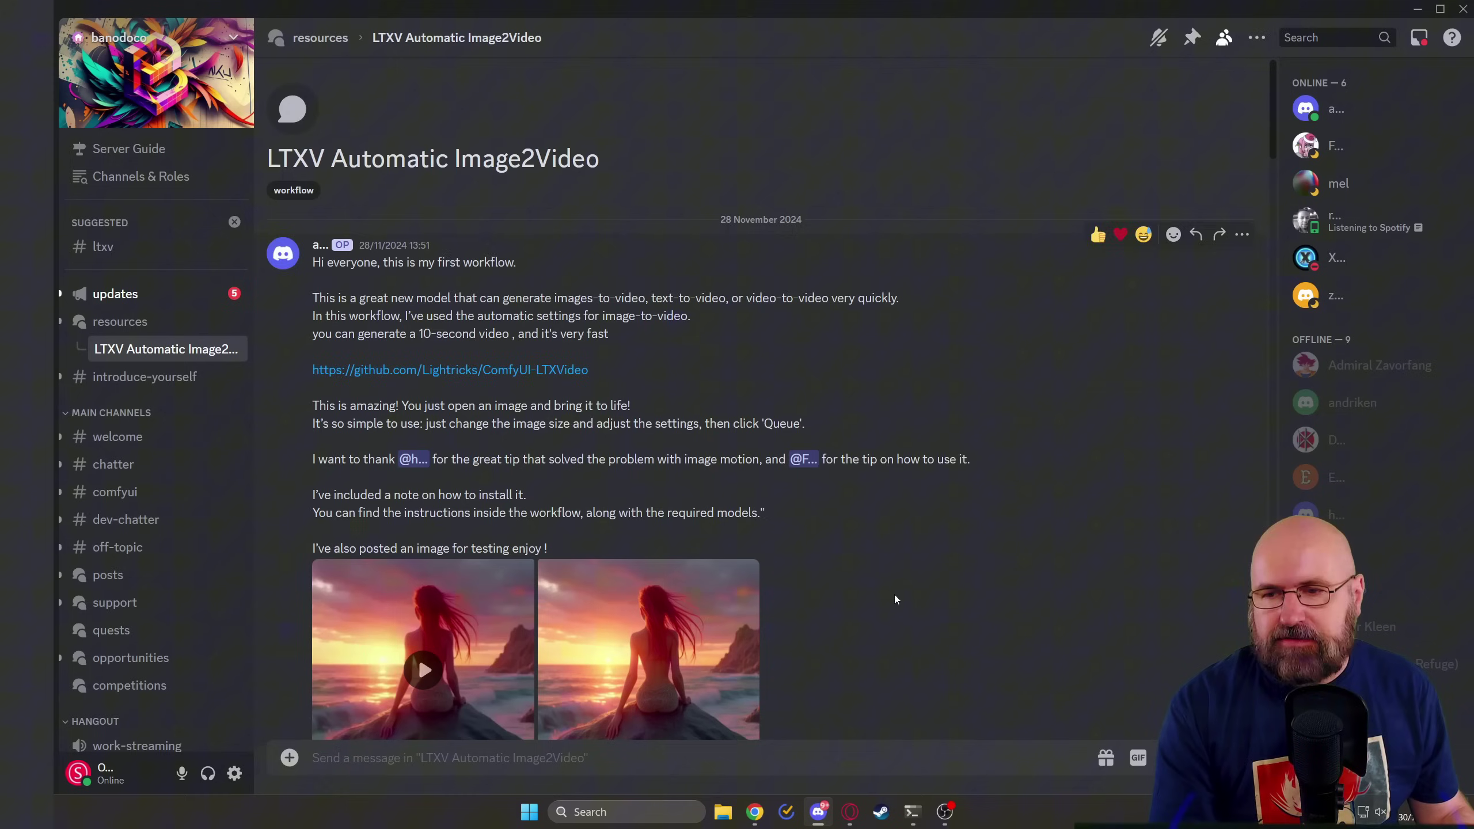
Scroll through the LTXV Automatic Image2Video post in Discord.
mouse_move(114, 257)
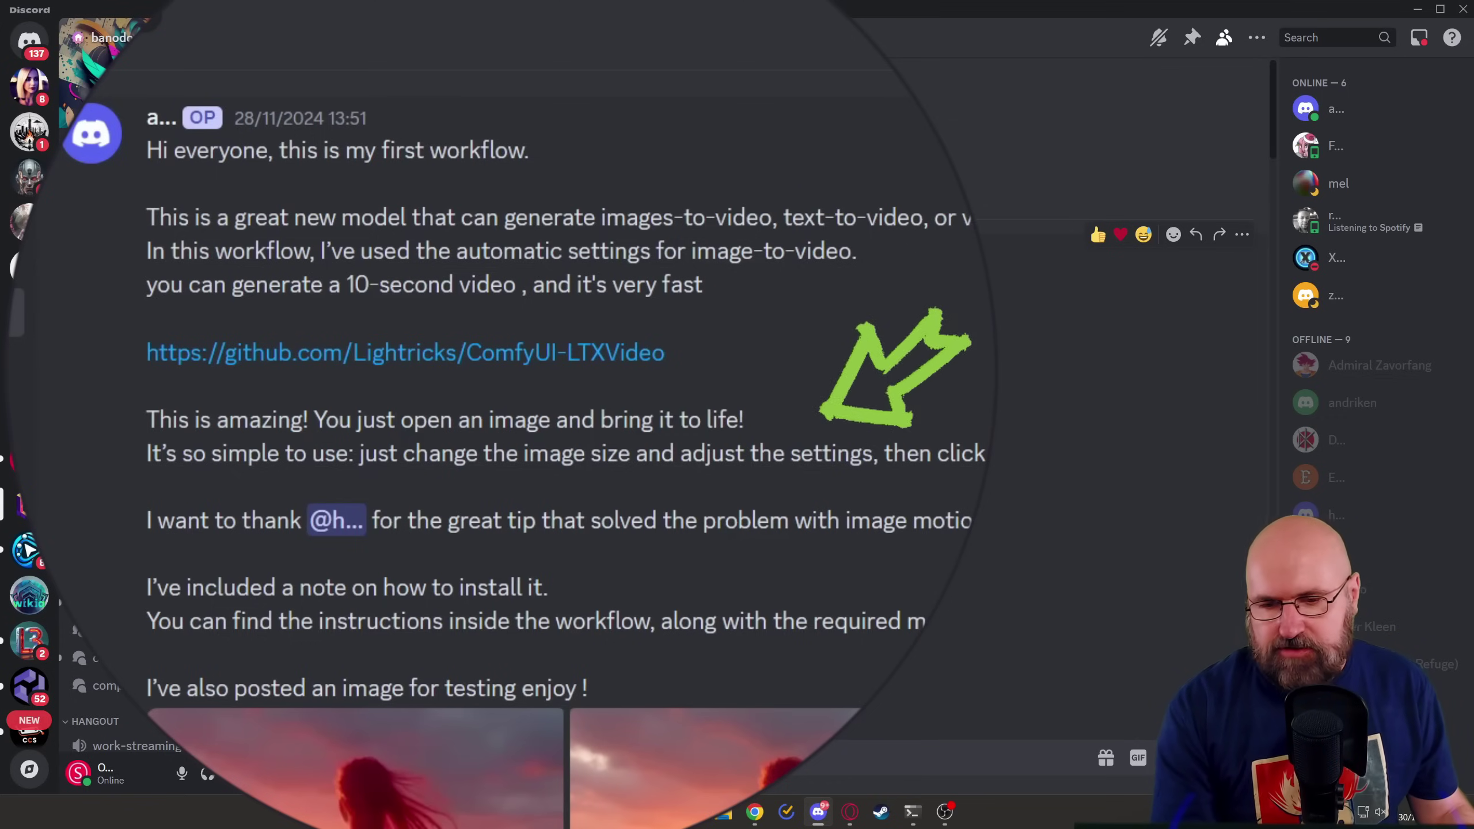
scroll(567, 406, down, 10)
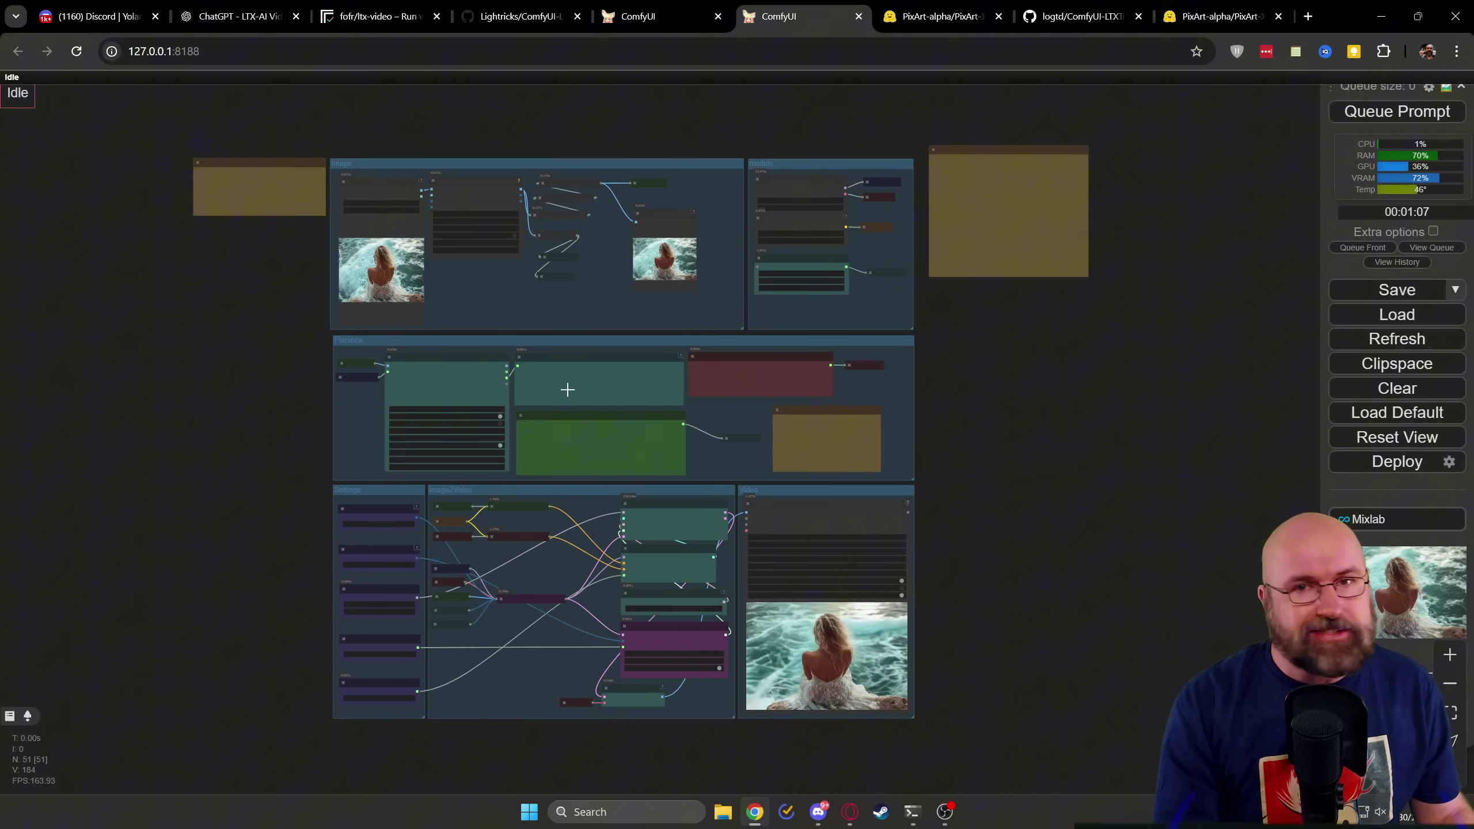
scroll(316, 493, up, 5)
scroll(319, 429, up, 3)
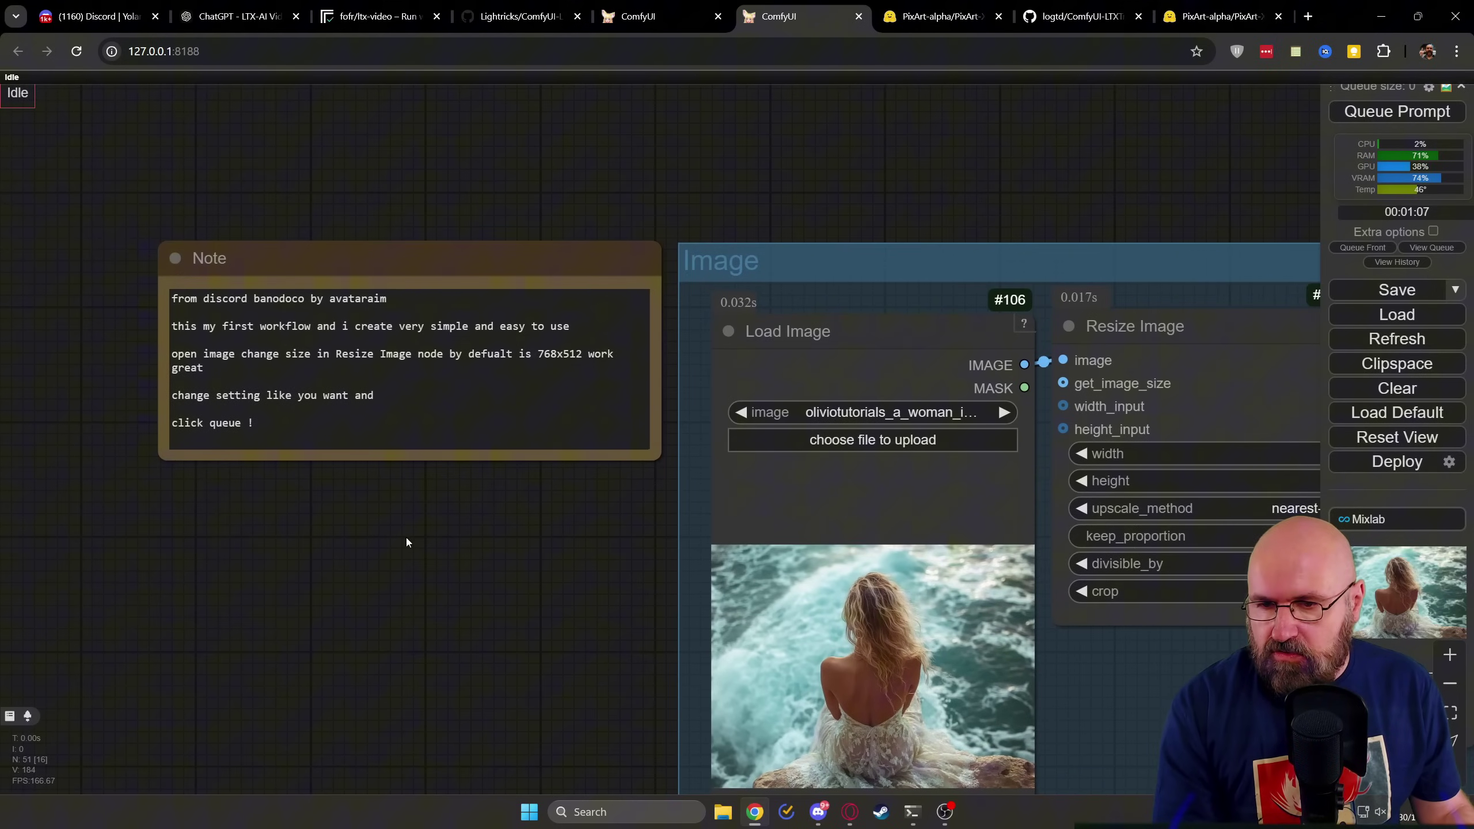
scroll(408, 541, up, 3)
scroll(354, 537, down, 1)
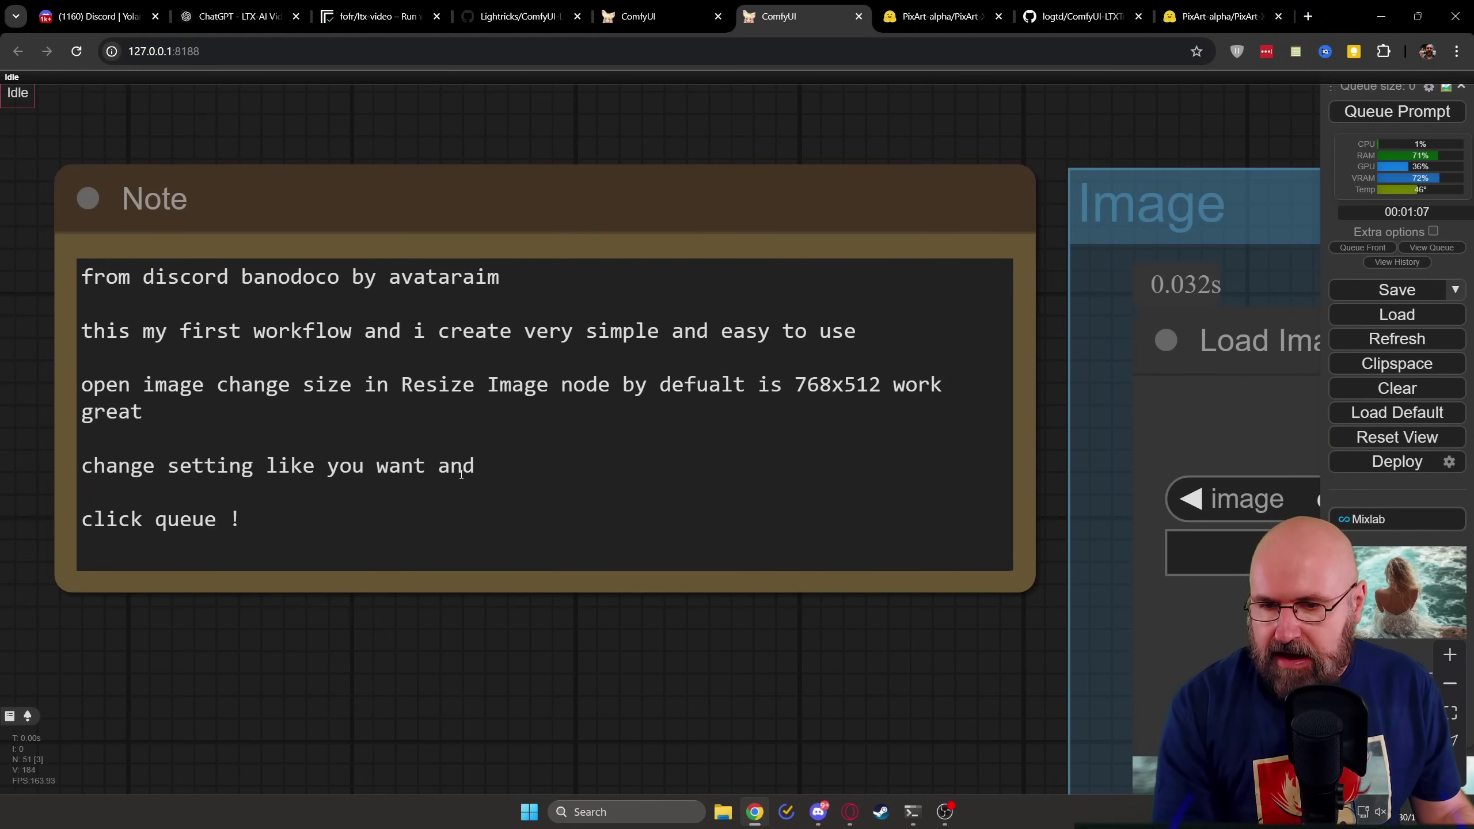
scroll(461, 475, down, 2)
scroll(592, 612, down, 10)
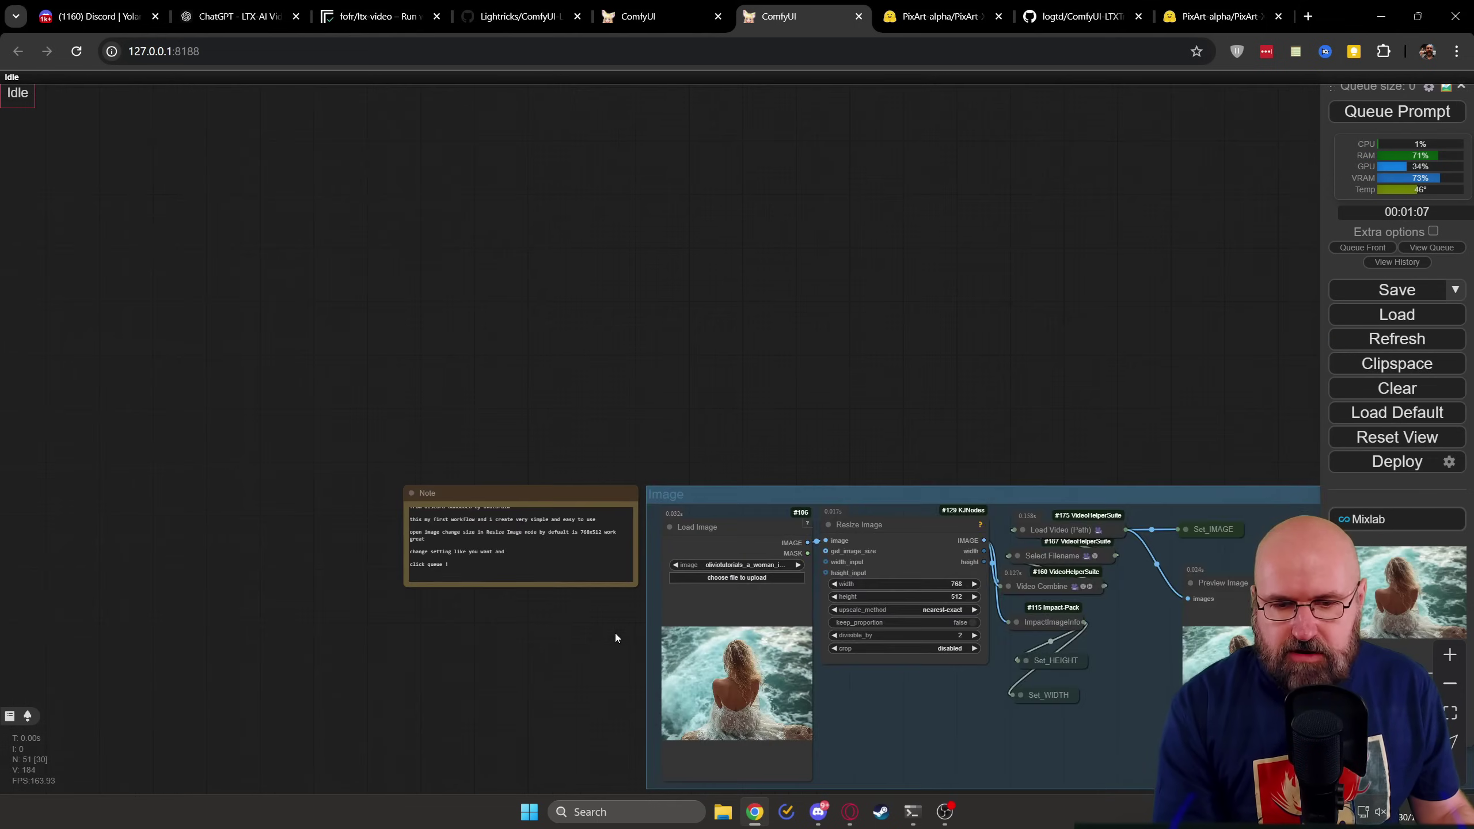
scroll(613, 305, right, 10)
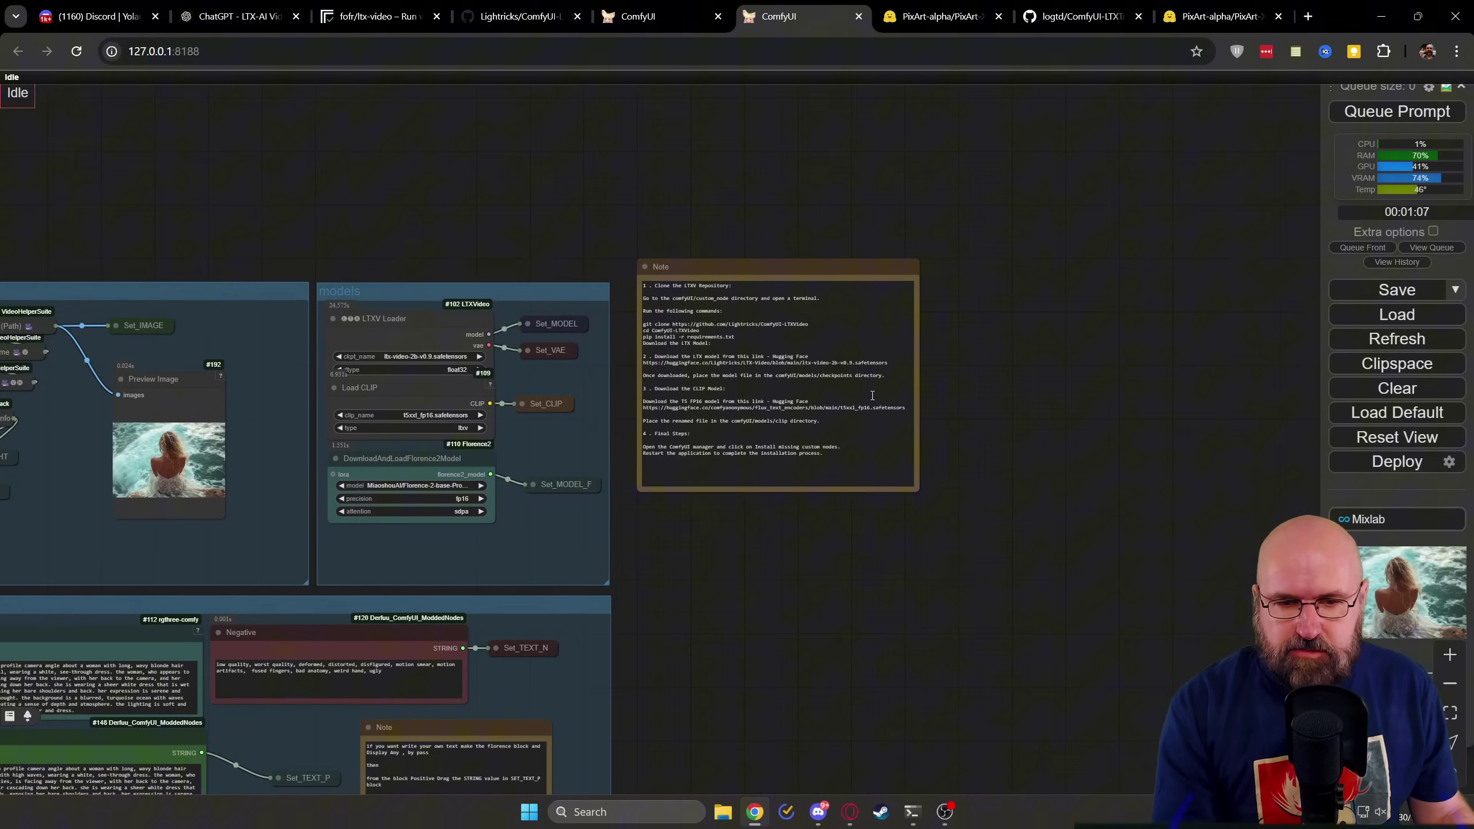
scroll(964, 362, up, 5)
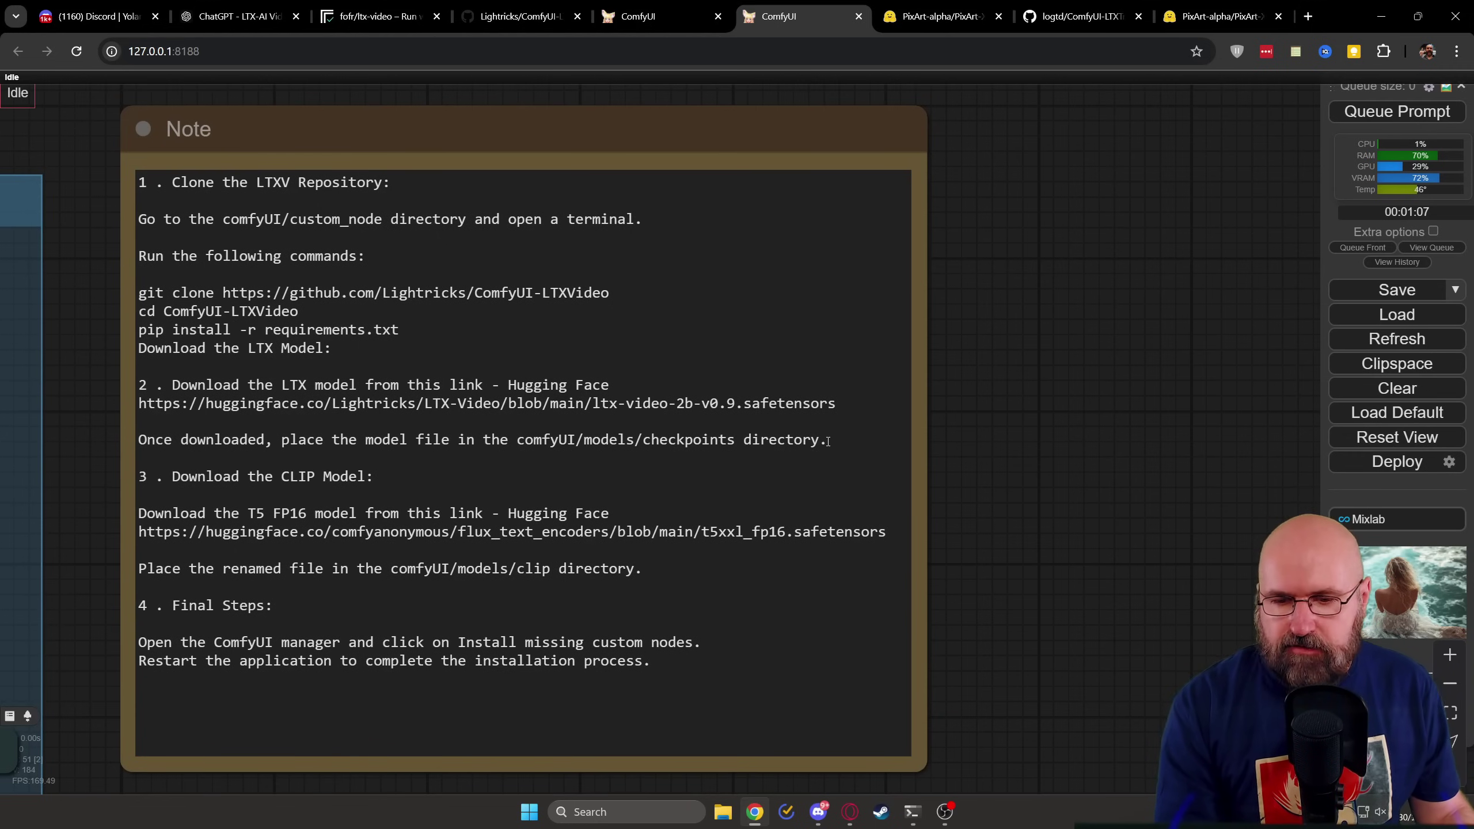
scroll(1021, 452, down, 8)
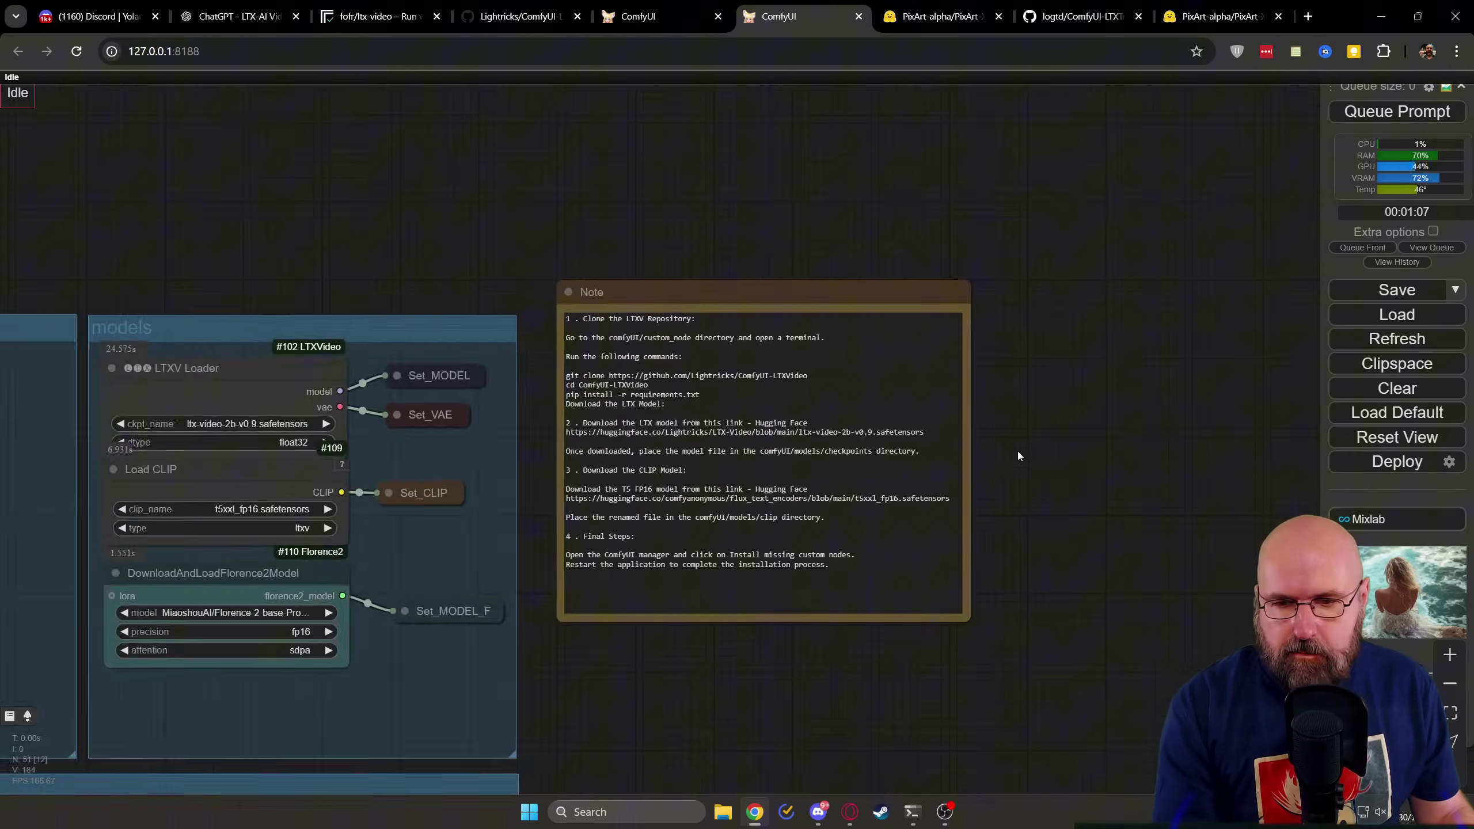
scroll(811, 166, up, 3)
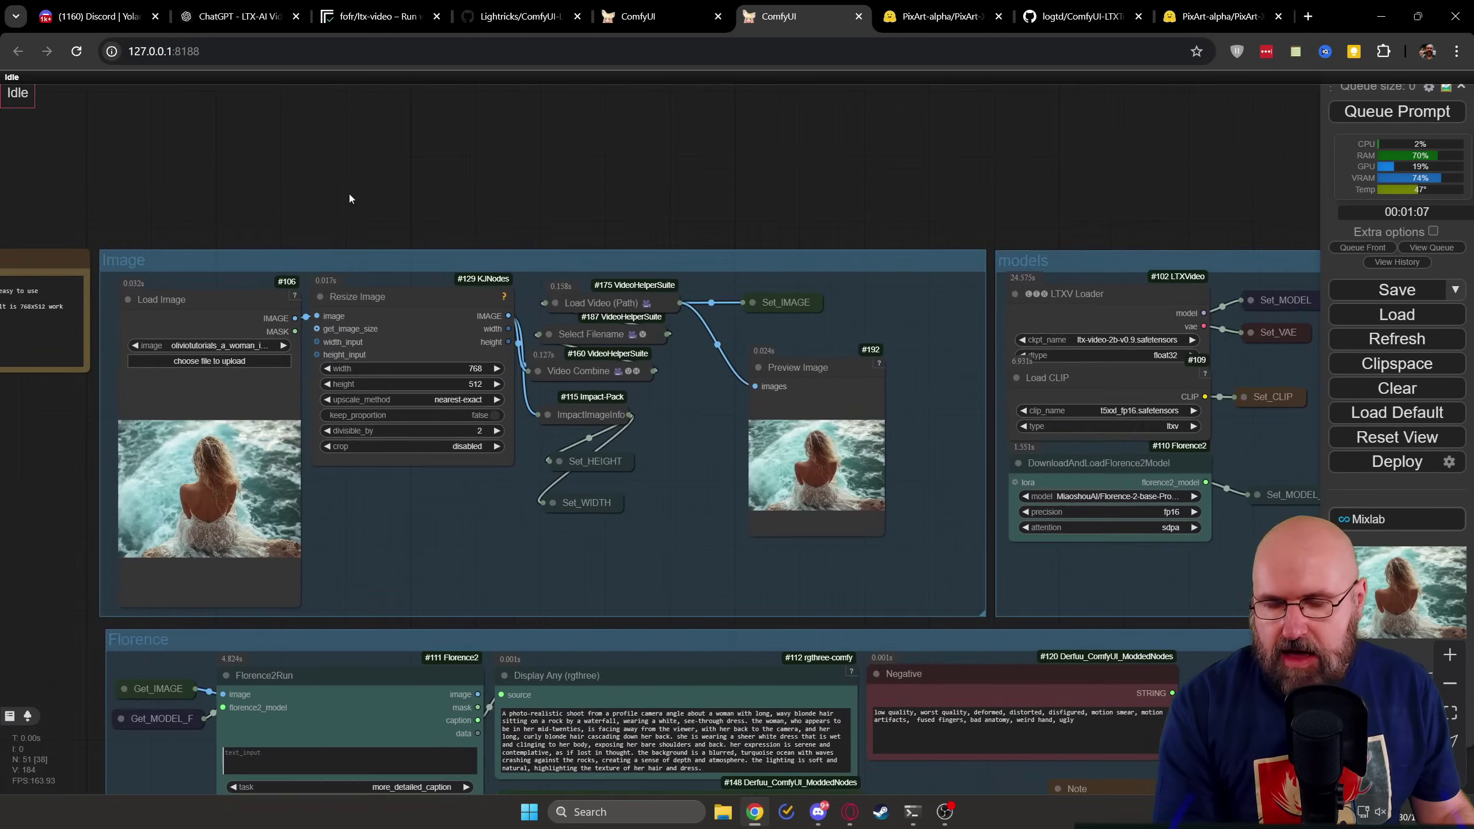
scroll(352, 198, up, 5)
Expand the collapsed Video Combine node #160 to reveal its h264-mp4, crf 30 settings.
drag(488, 105, 490, 105)
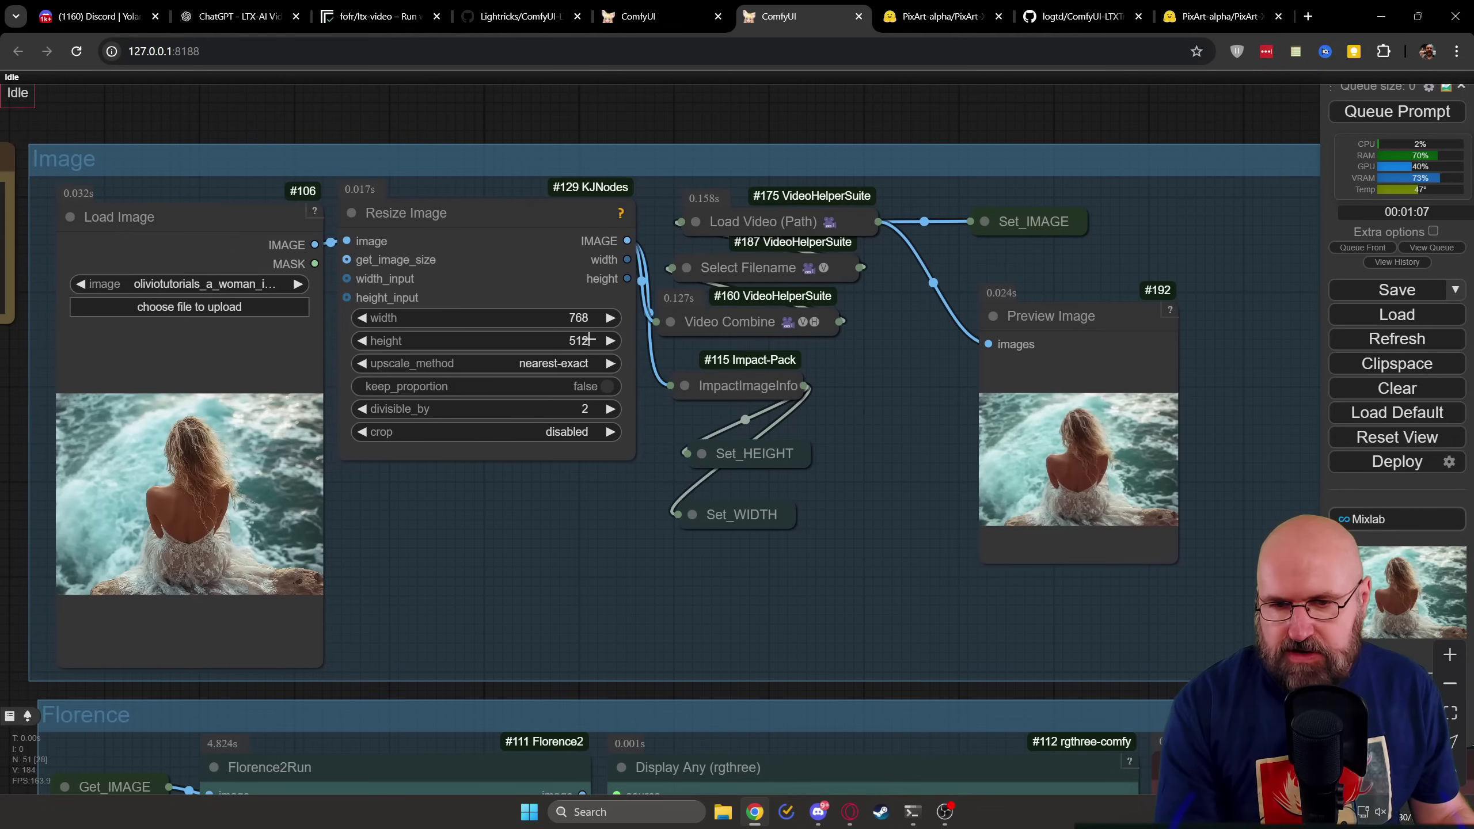
scroll(587, 366, up, 8)
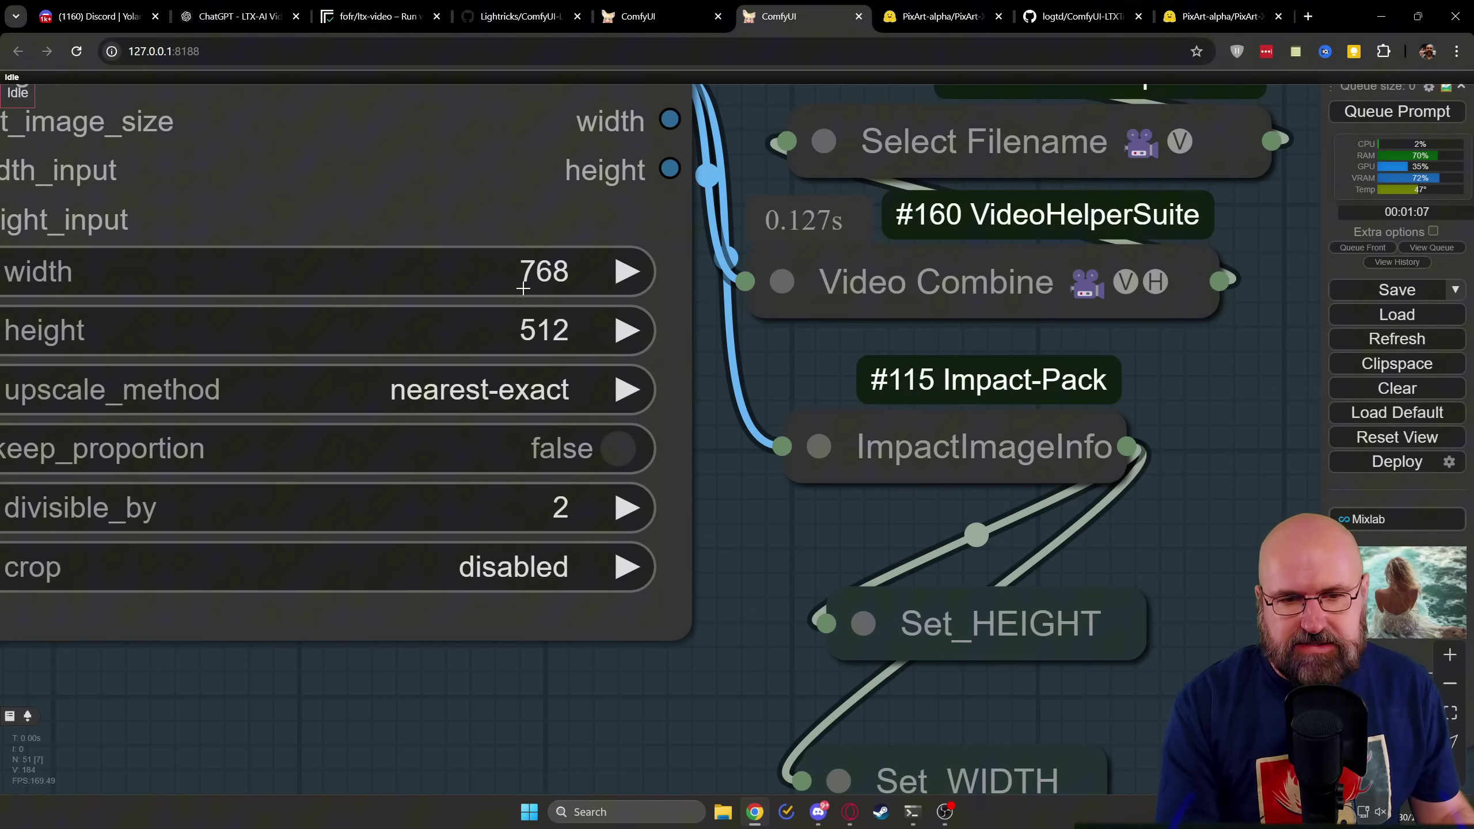
scroll(522, 295, down, 6)
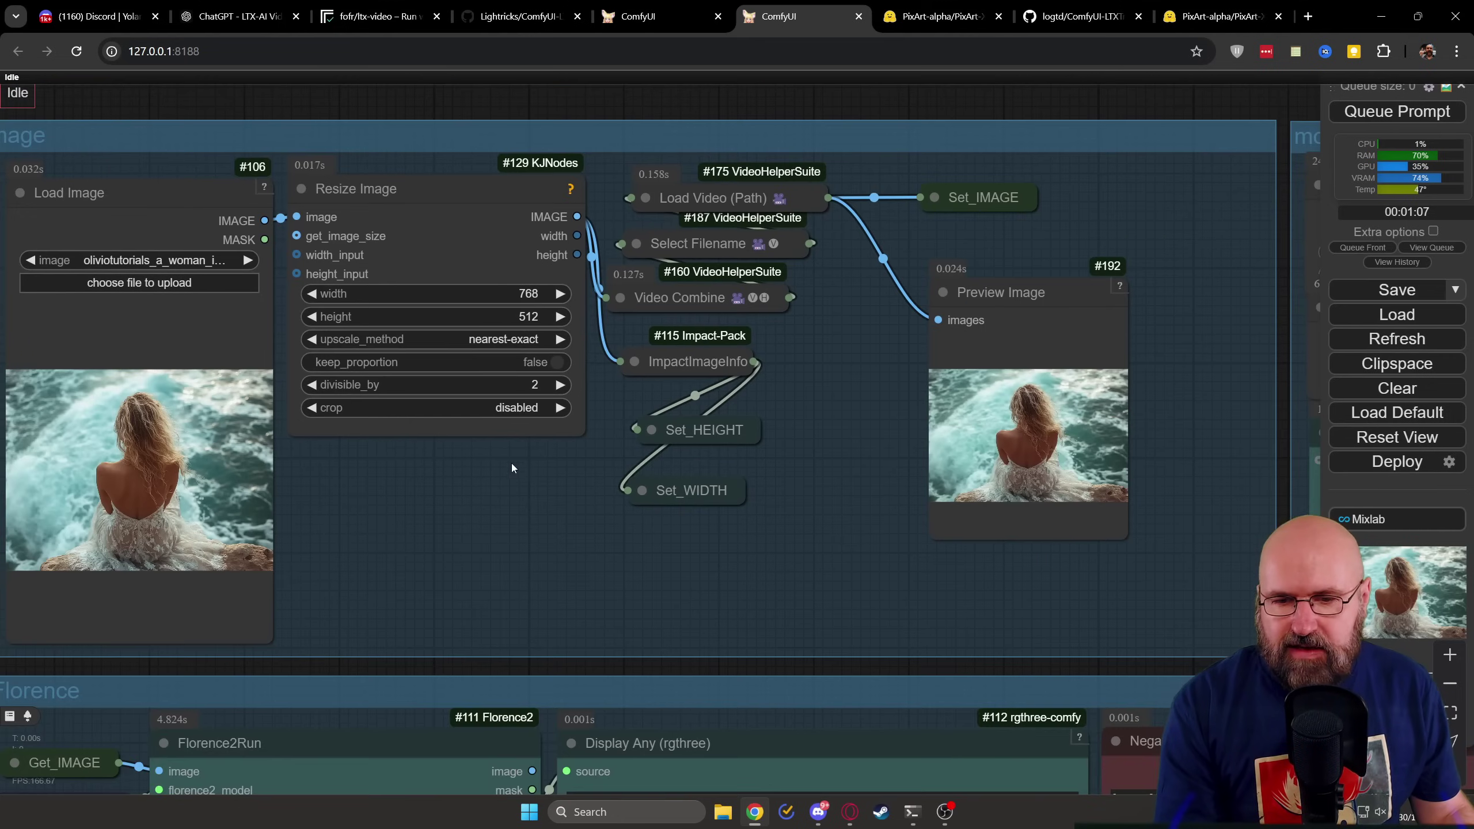
drag(520, 471, 483, 483)
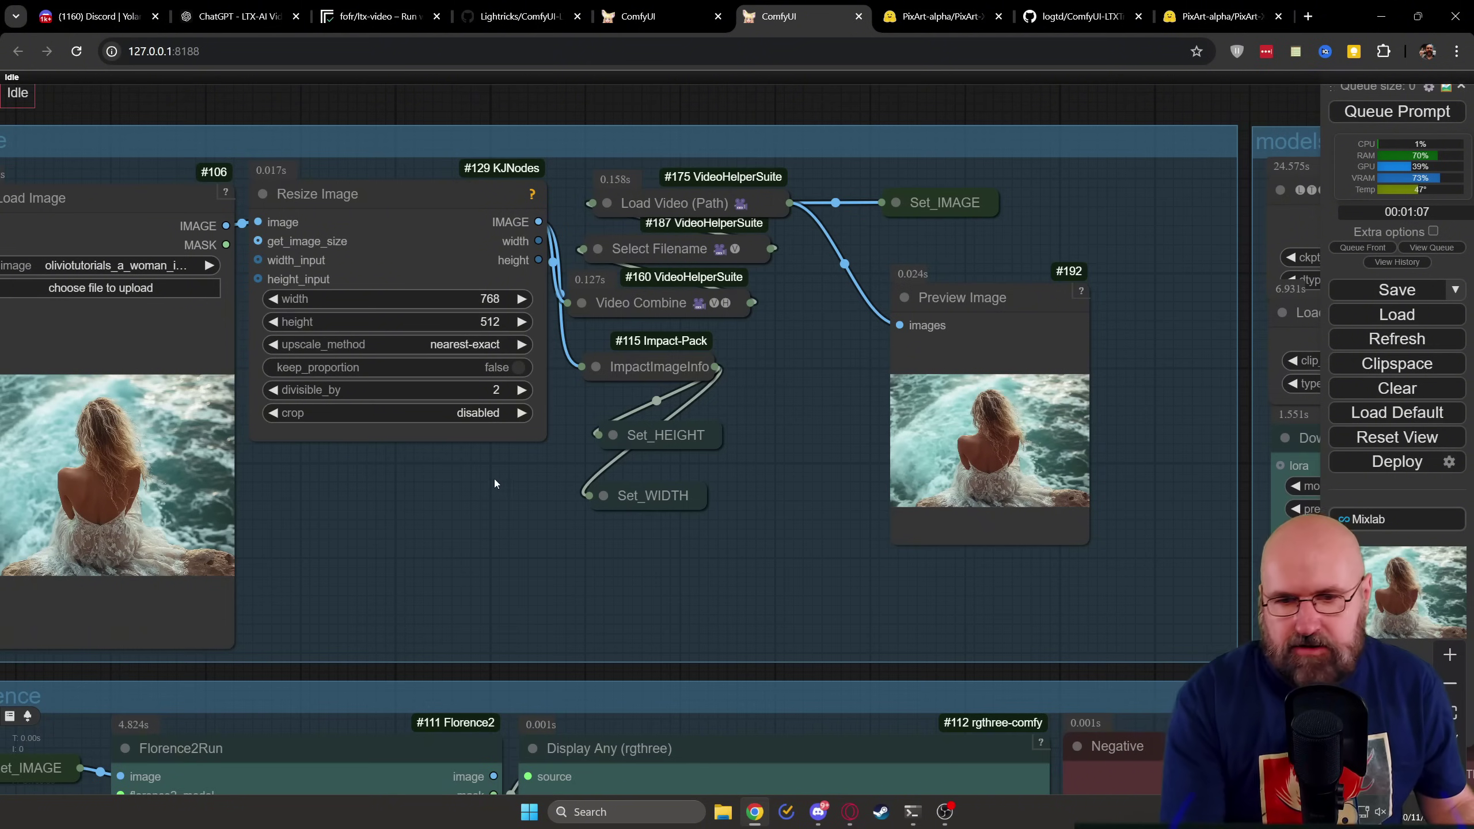
scroll(744, 343, up, 8)
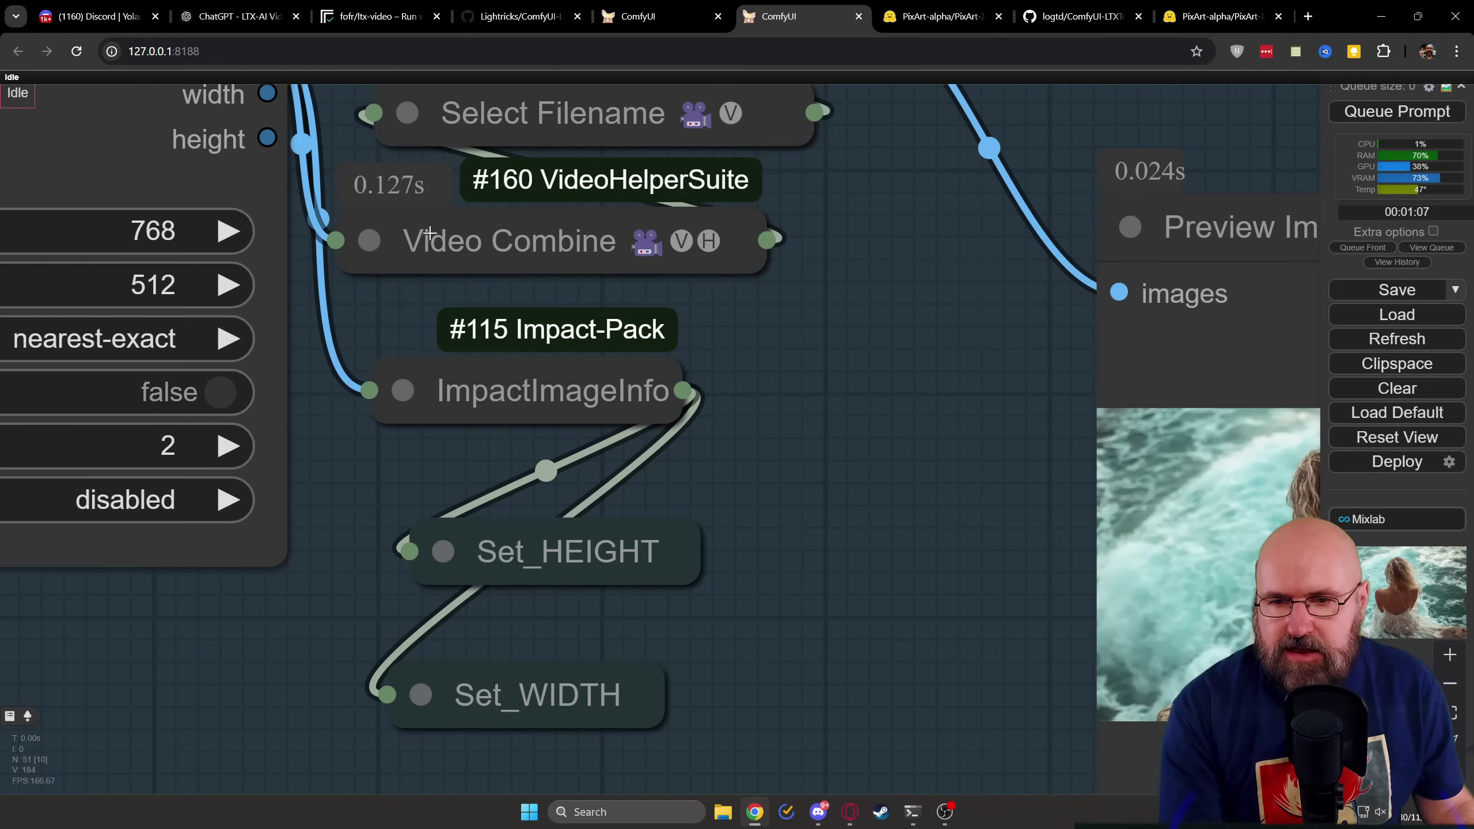
drag(509, 234, 522, 252)
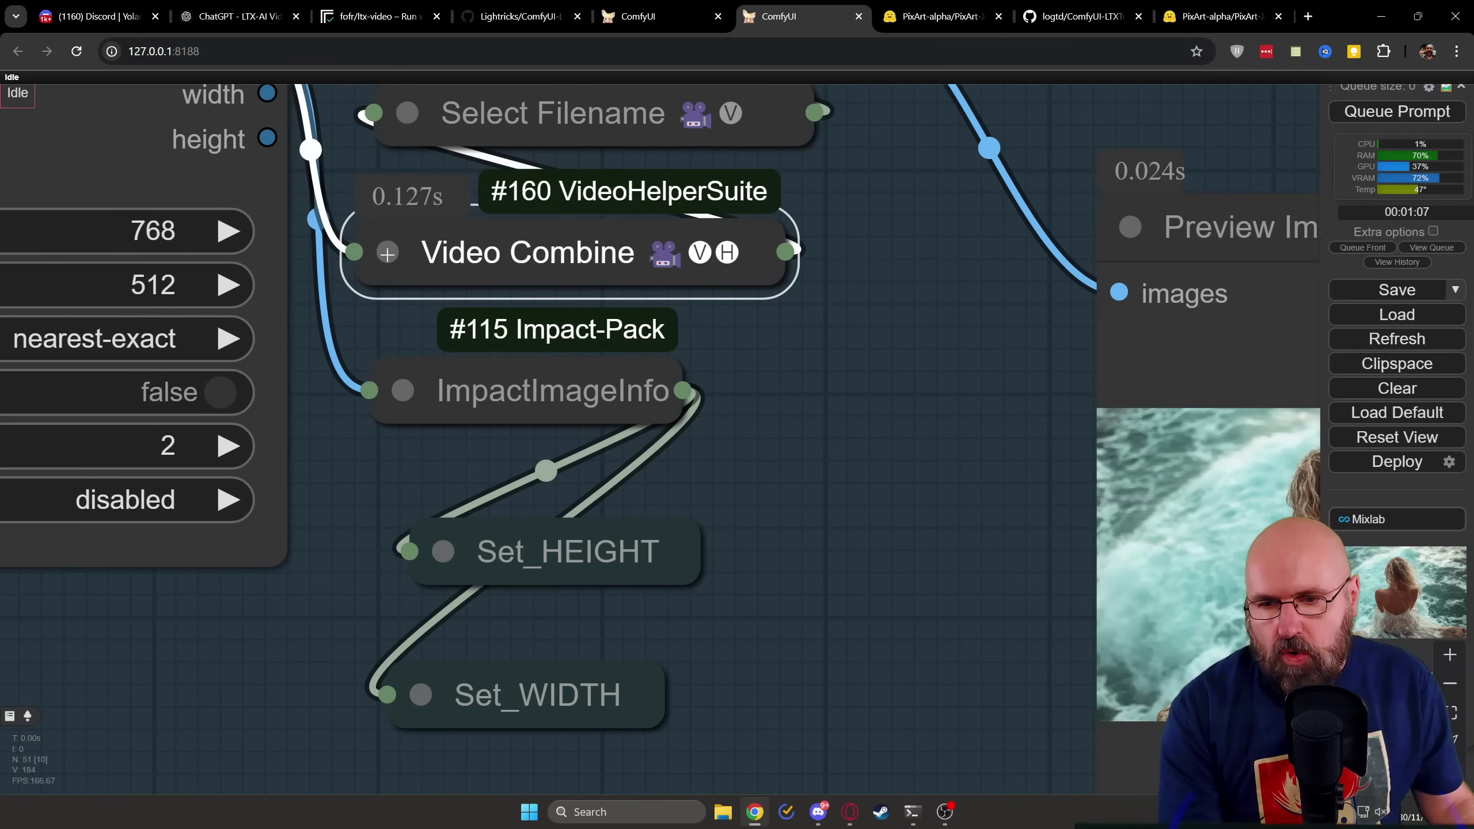
click(387, 254)
Pan to show Video Combine's frame_rate 1, loop_count 0, pix_fmt yuv420p widgets and preview.
drag(937, 685, 920, 335)
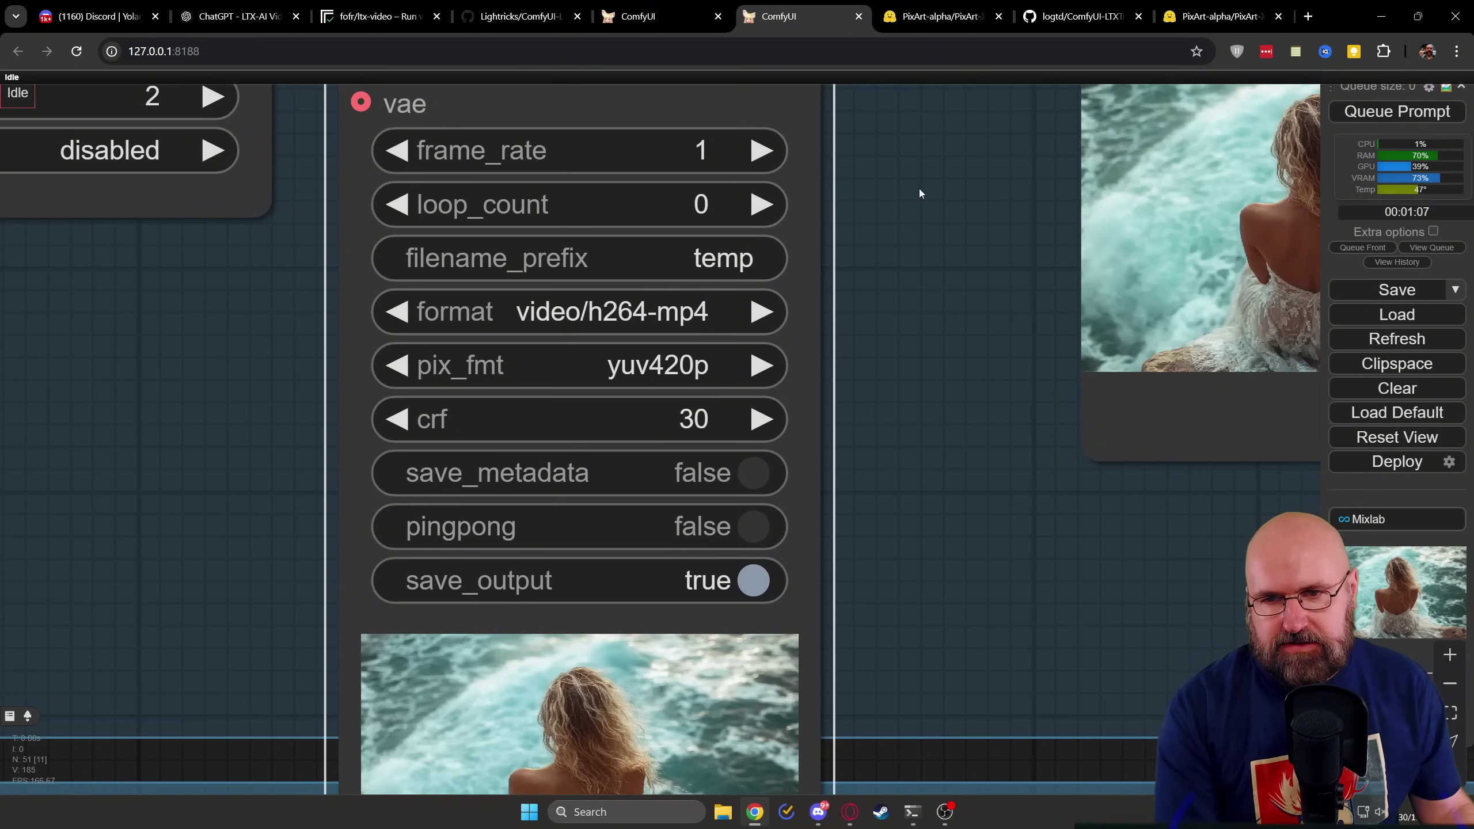
Compare the Florence2 'waterfall' caption with the Positive prompt's 'by the sea with high waves' text.
scroll(919, 192, down, 10)
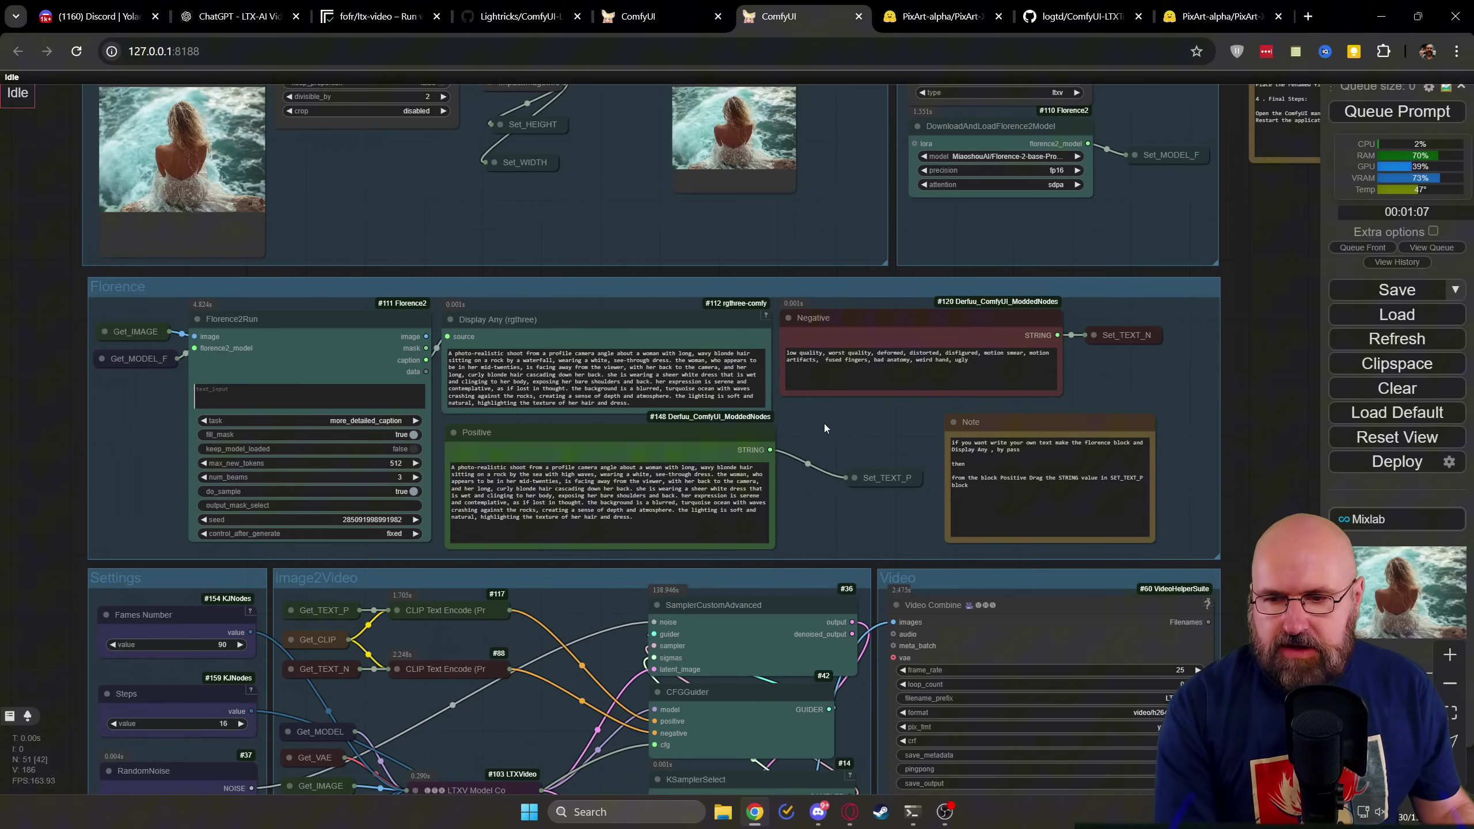
scroll(156, 432, up, 8)
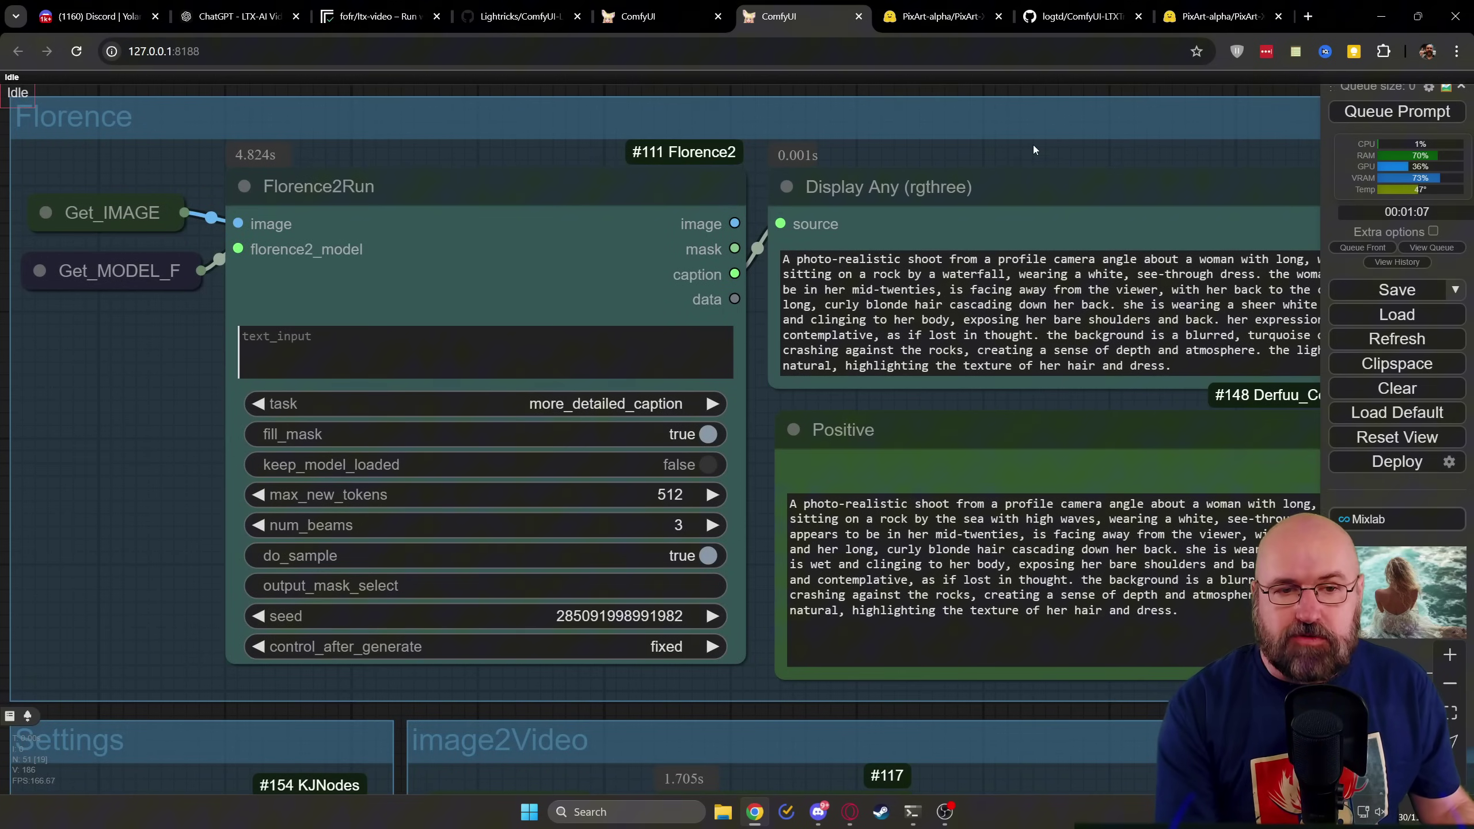
drag(1056, 155, 728, 149)
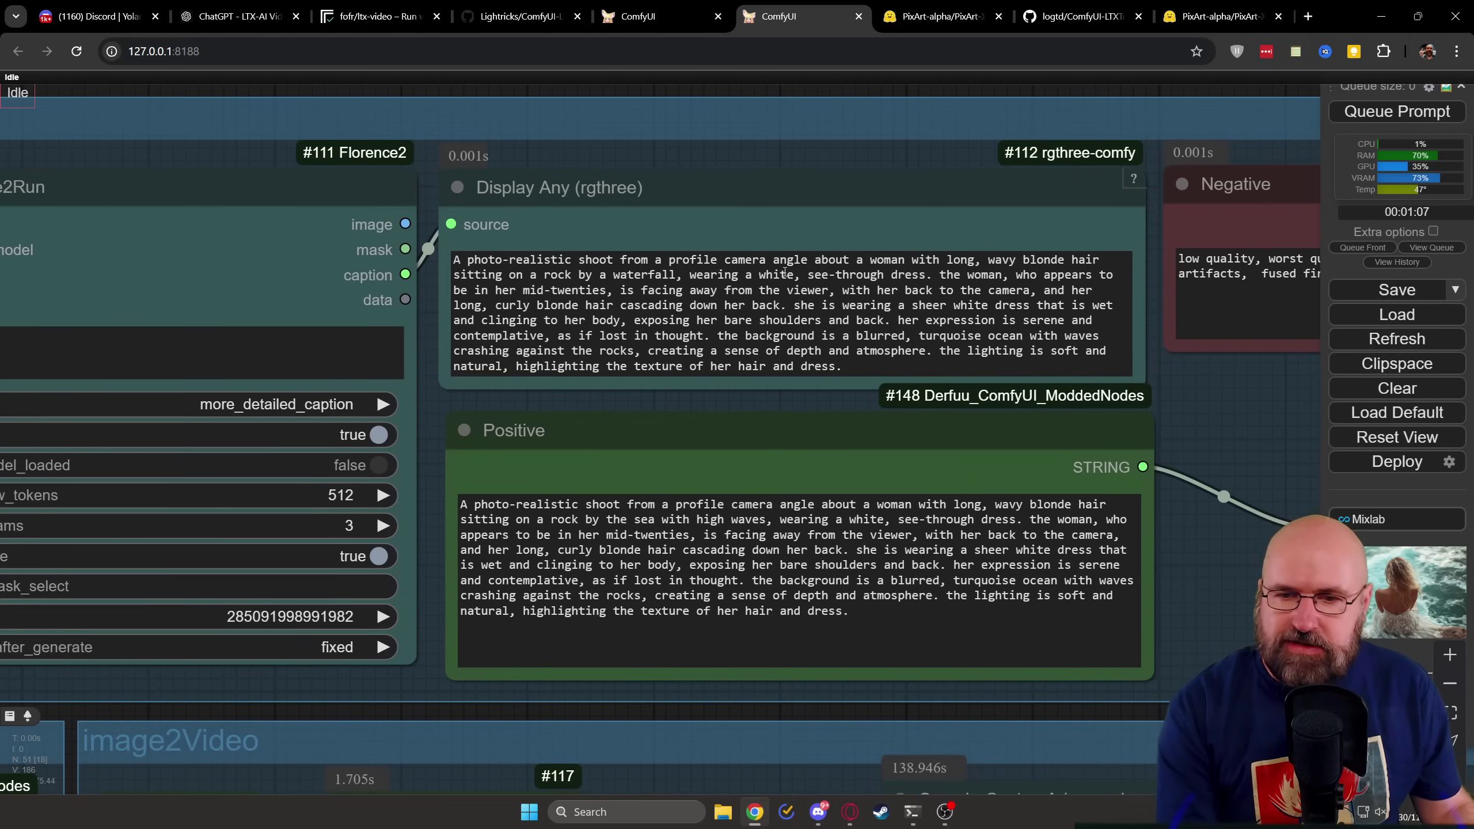
double_click(644, 274)
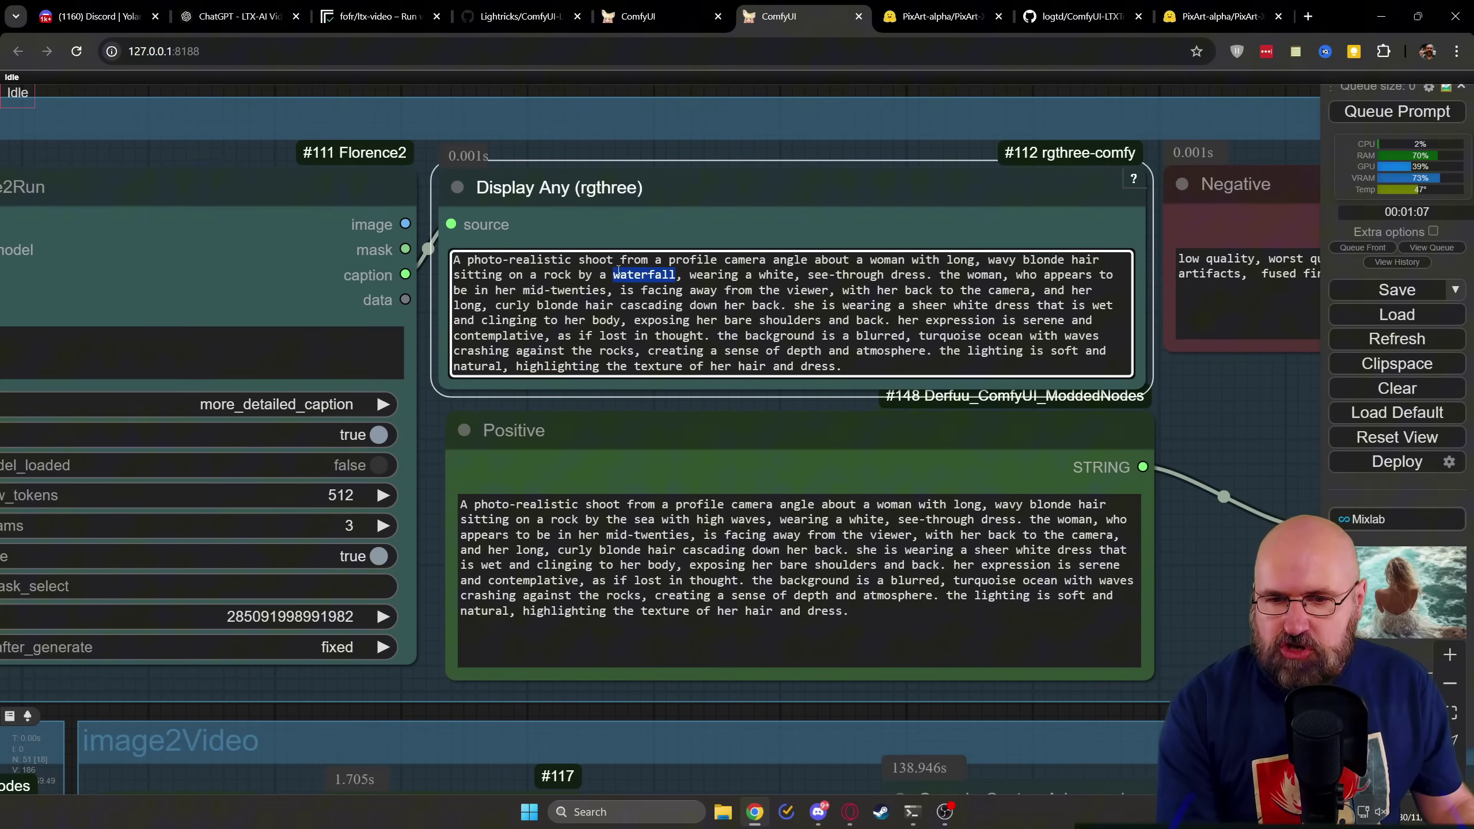
click(654, 426)
key(ctrl+a)
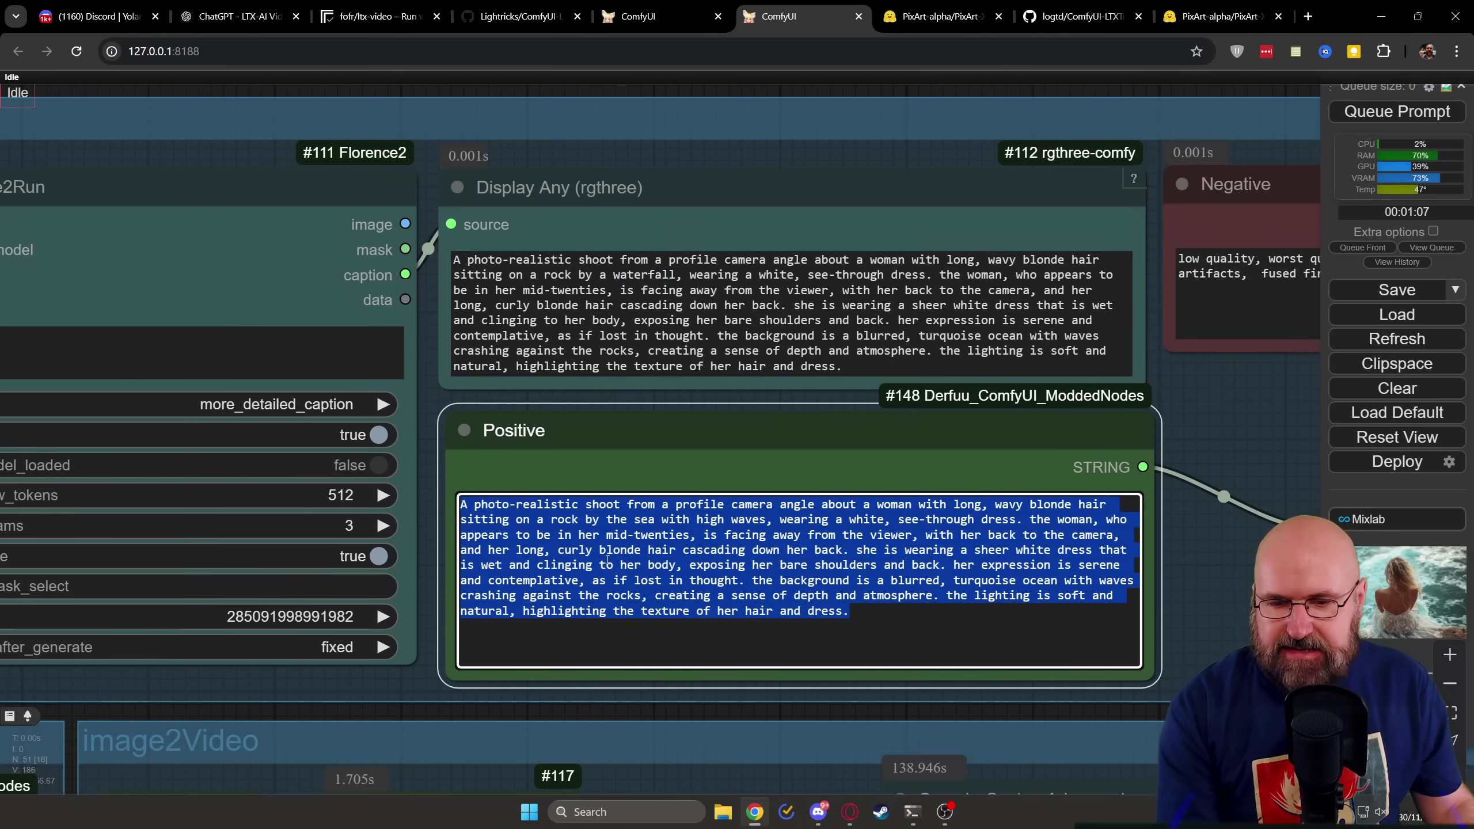
Highlight 'sea with high waves' in the prompt and feed Set_TEXT_P from the edited Positive STRING.
drag(628, 520, 766, 519)
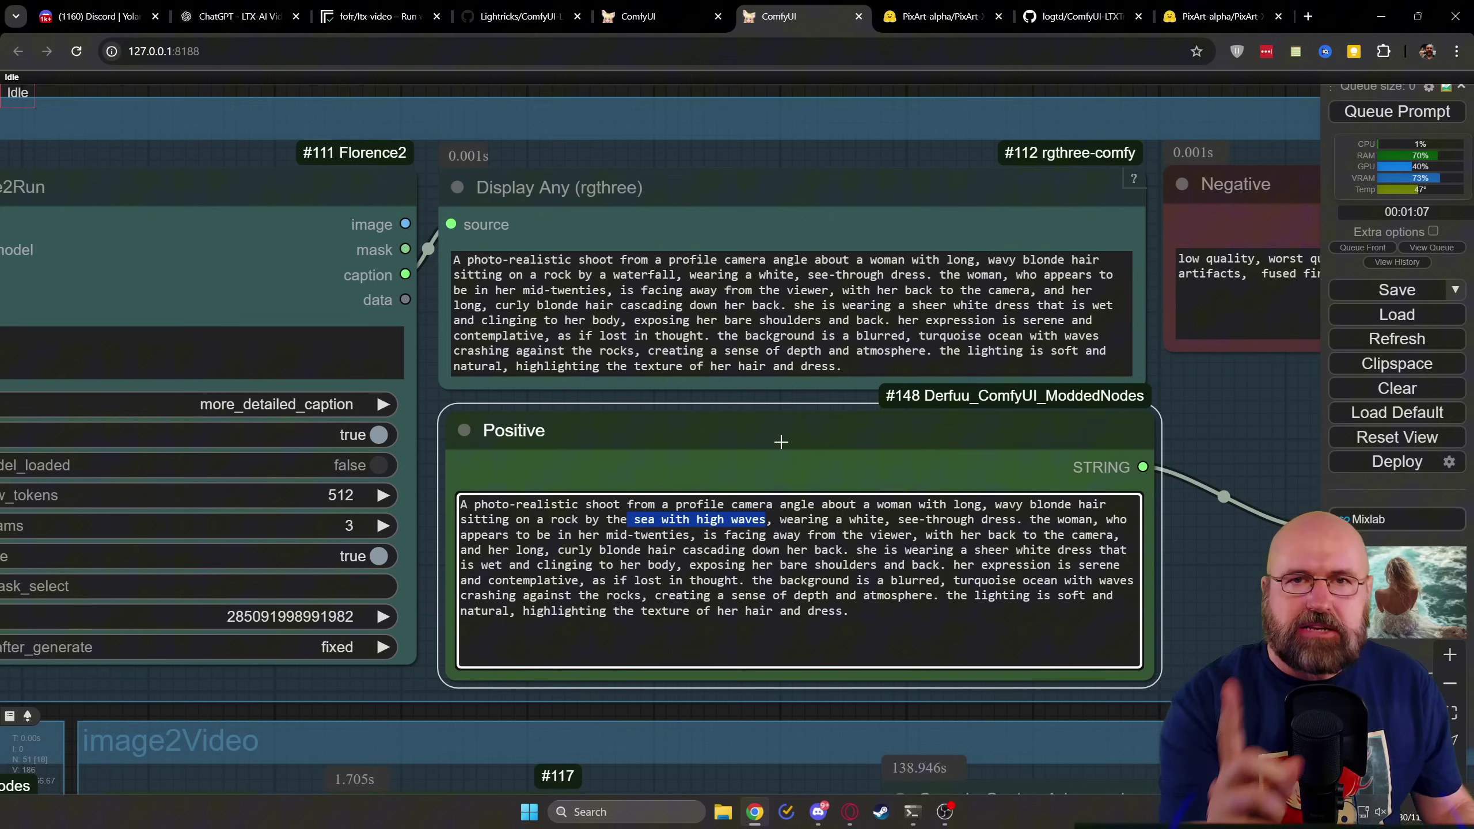
drag(1212, 577, 962, 572)
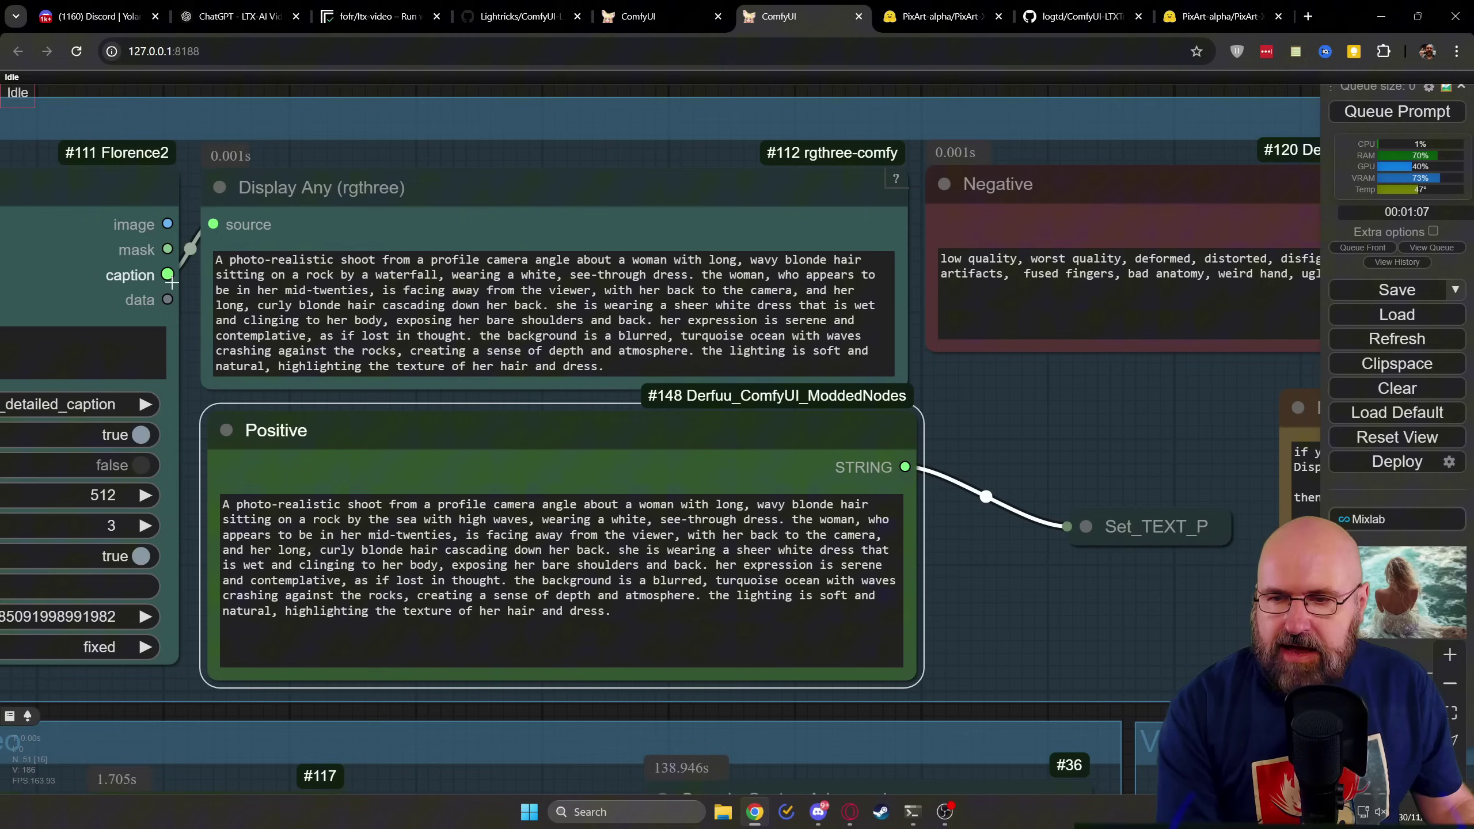
drag(169, 274, 1076, 527)
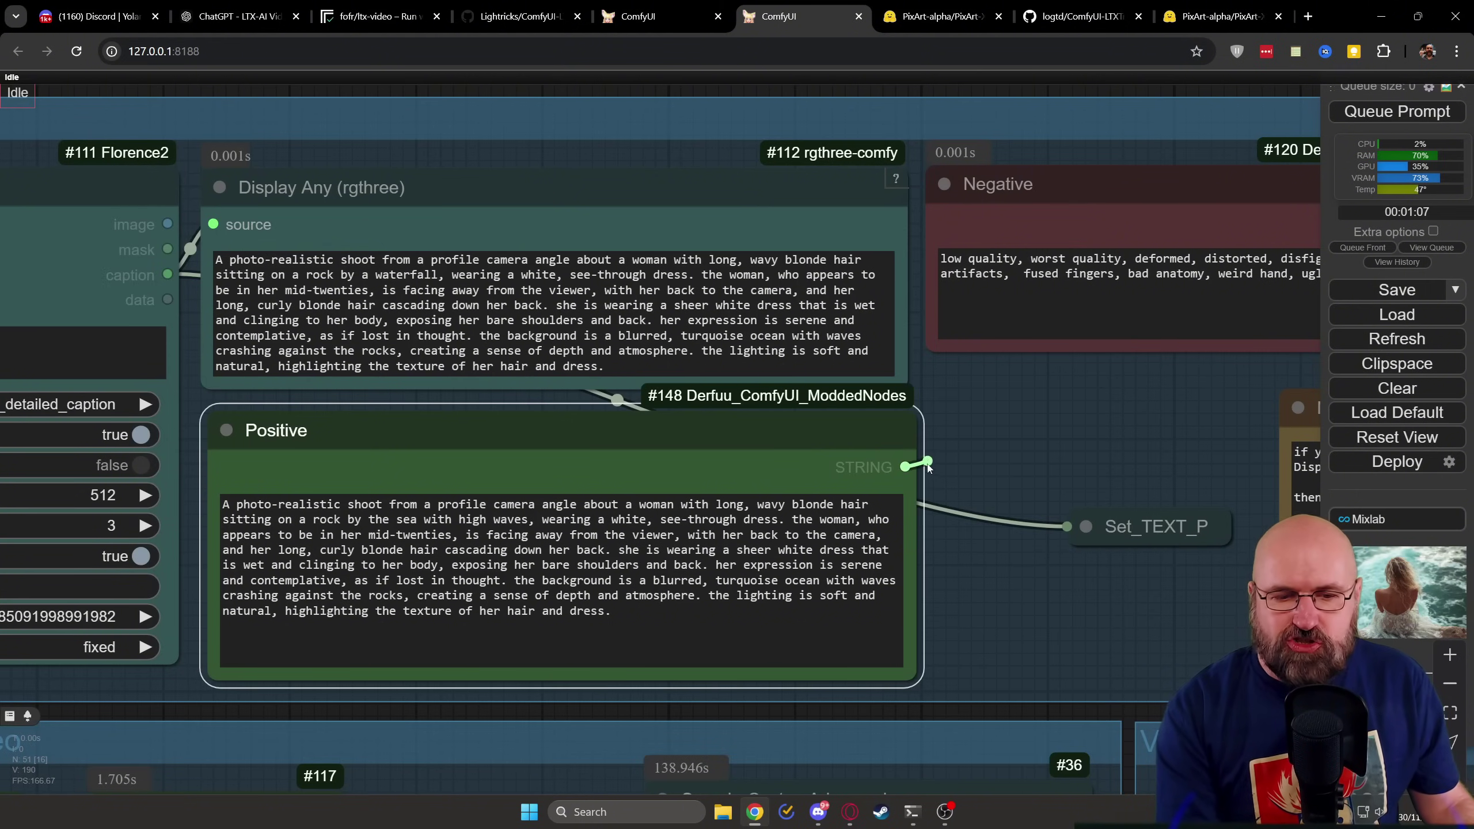
drag(1083, 526, 1085, 526)
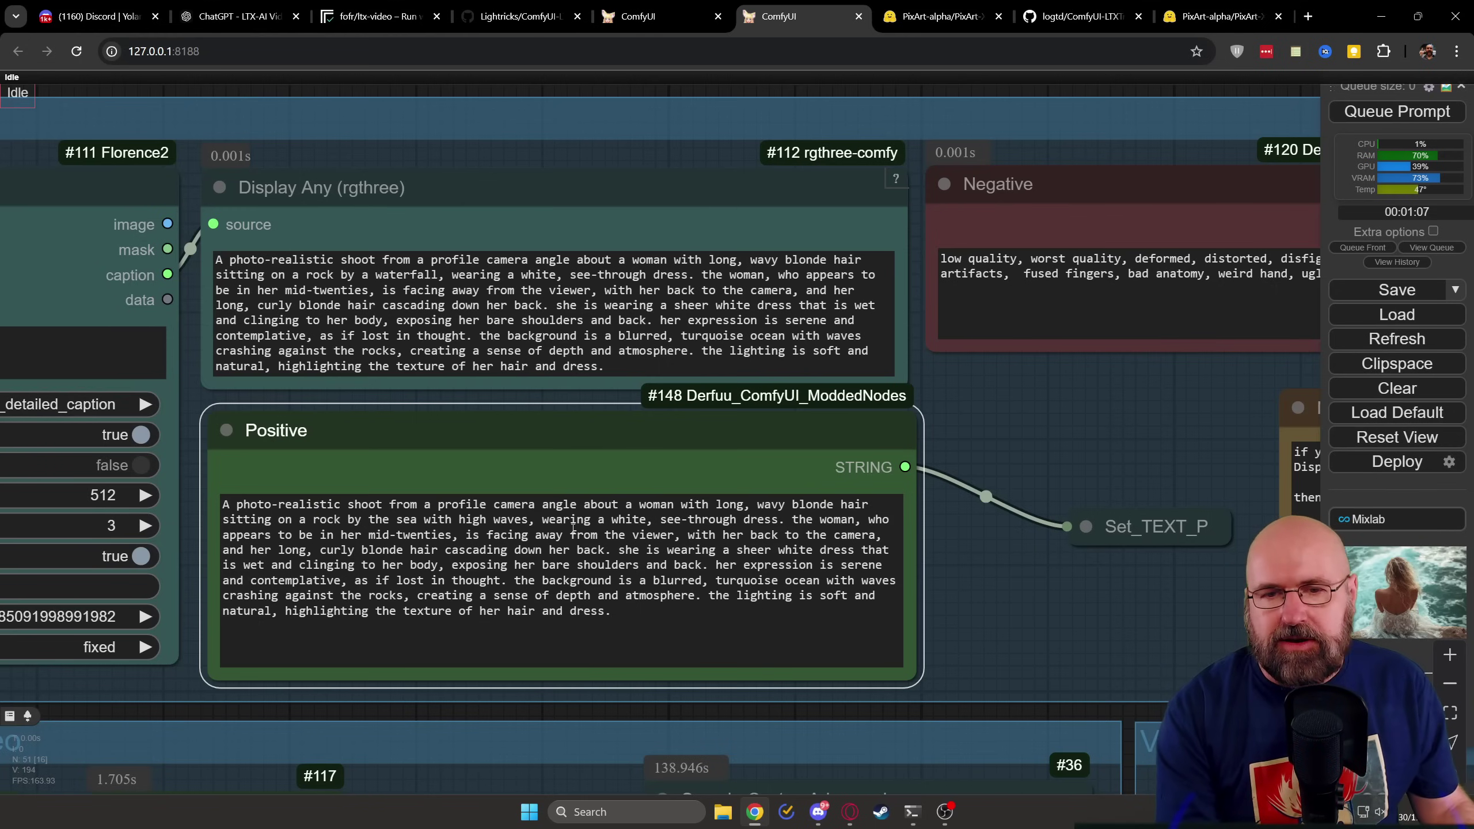
key(1)
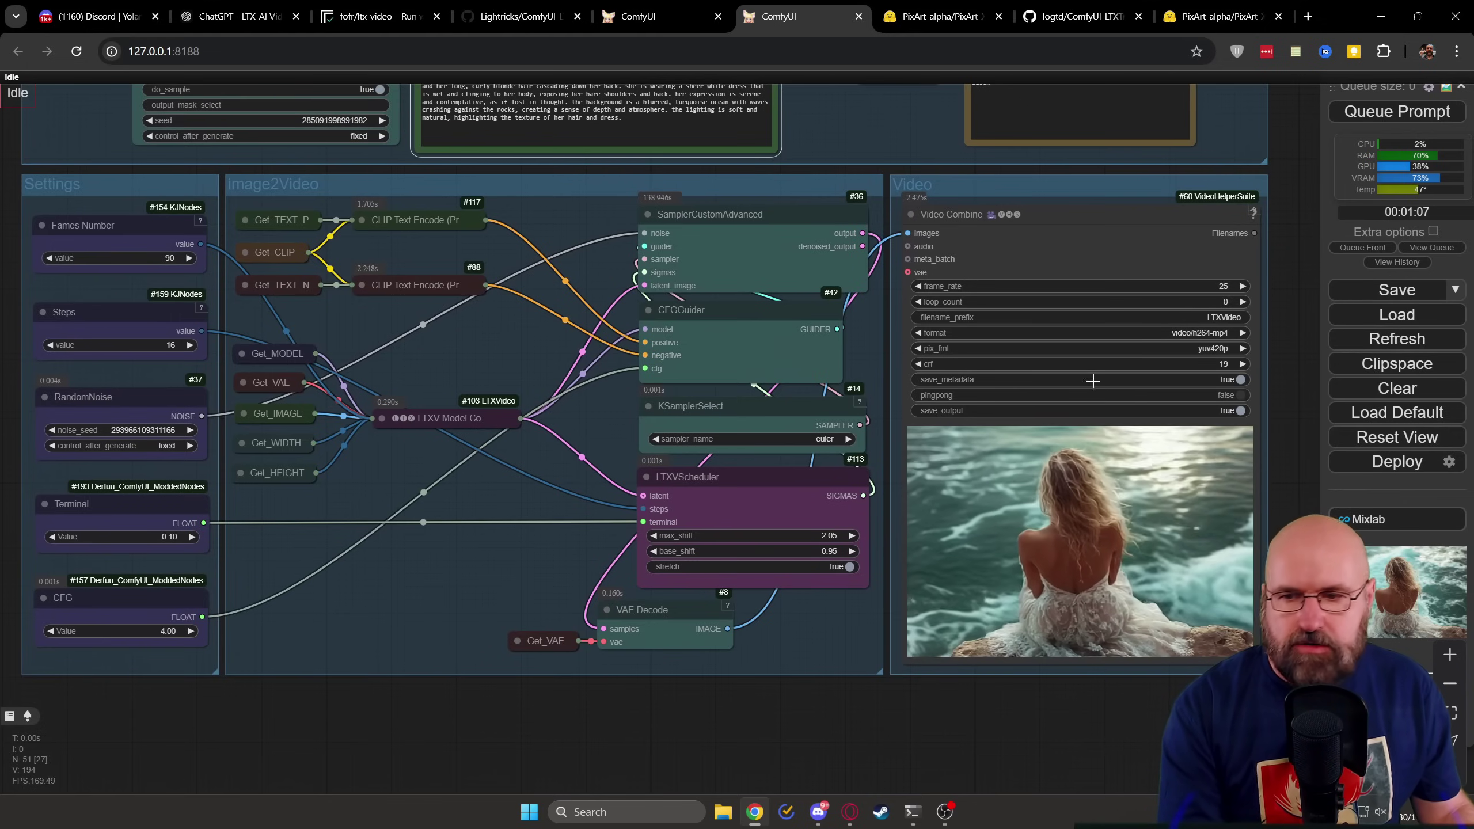
Zoom into Settings to show 90 frames, 16 steps, terminal 0.10, and CFG 4.00, nudging Steps and CFG.
drag(446, 474, 447, 474)
scroll(317, 403, up, 8)
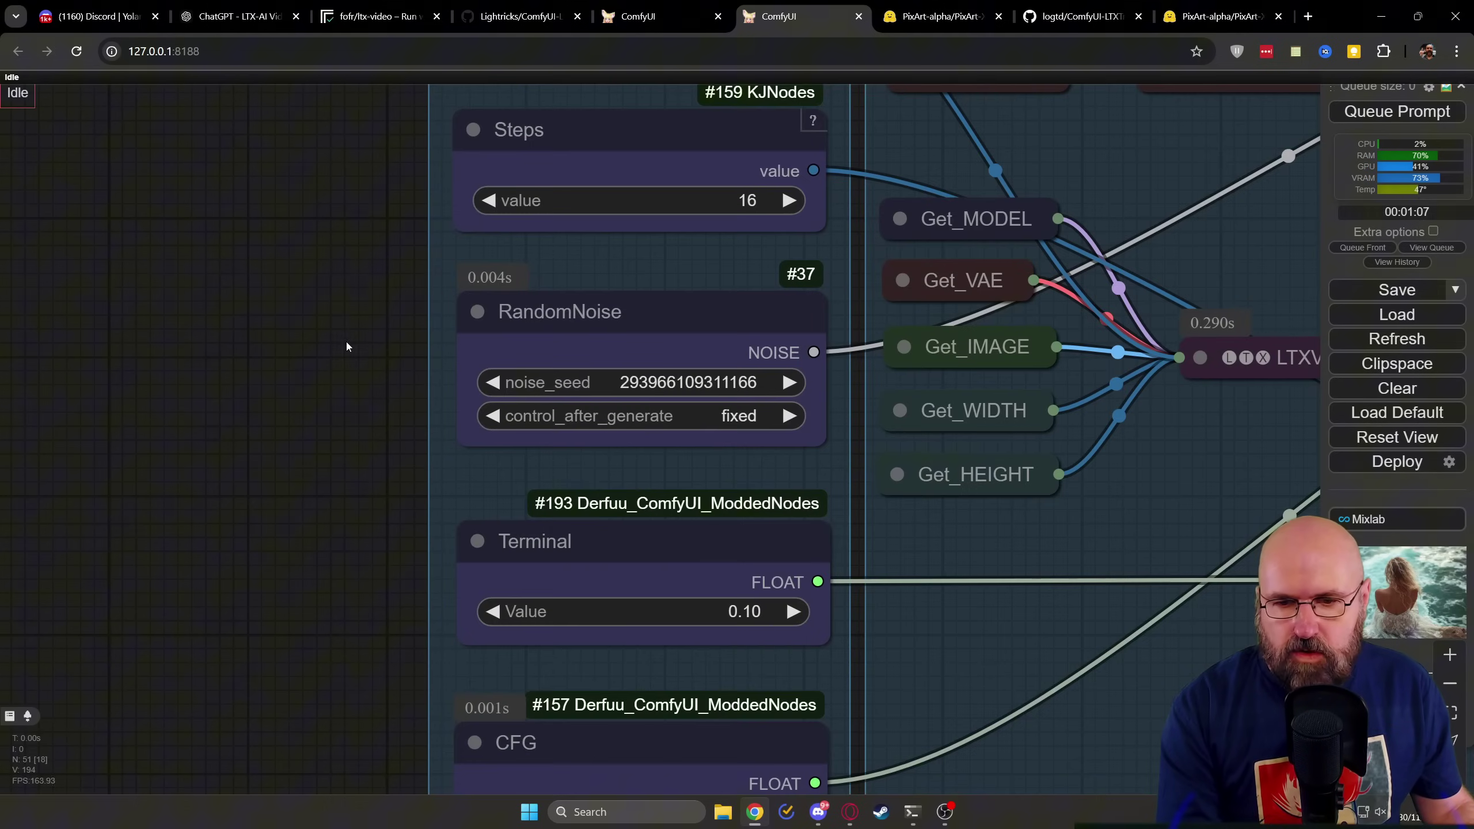
drag(218, 362, 215, 360)
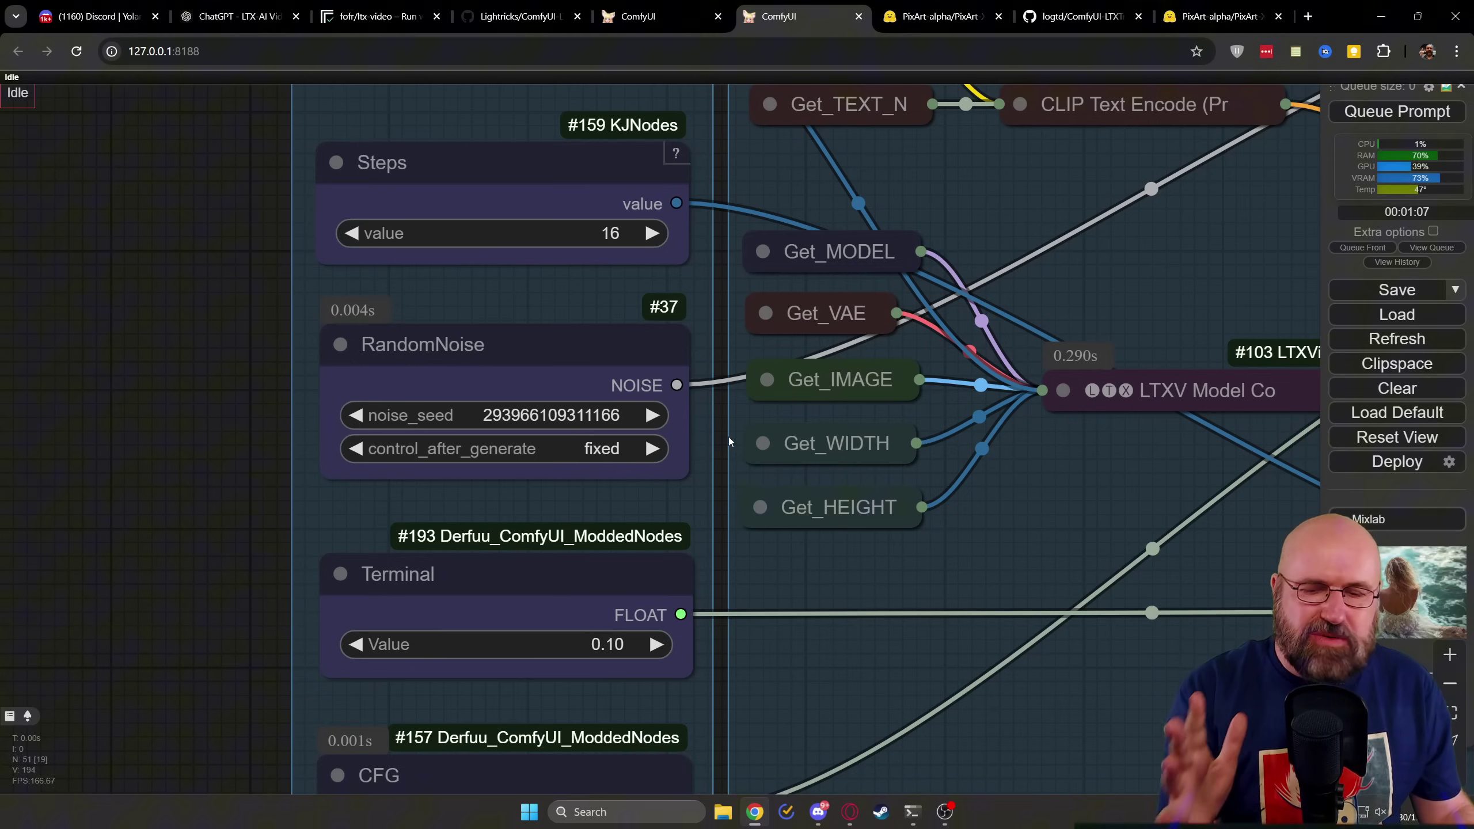
scroll(684, 410, down, 4)
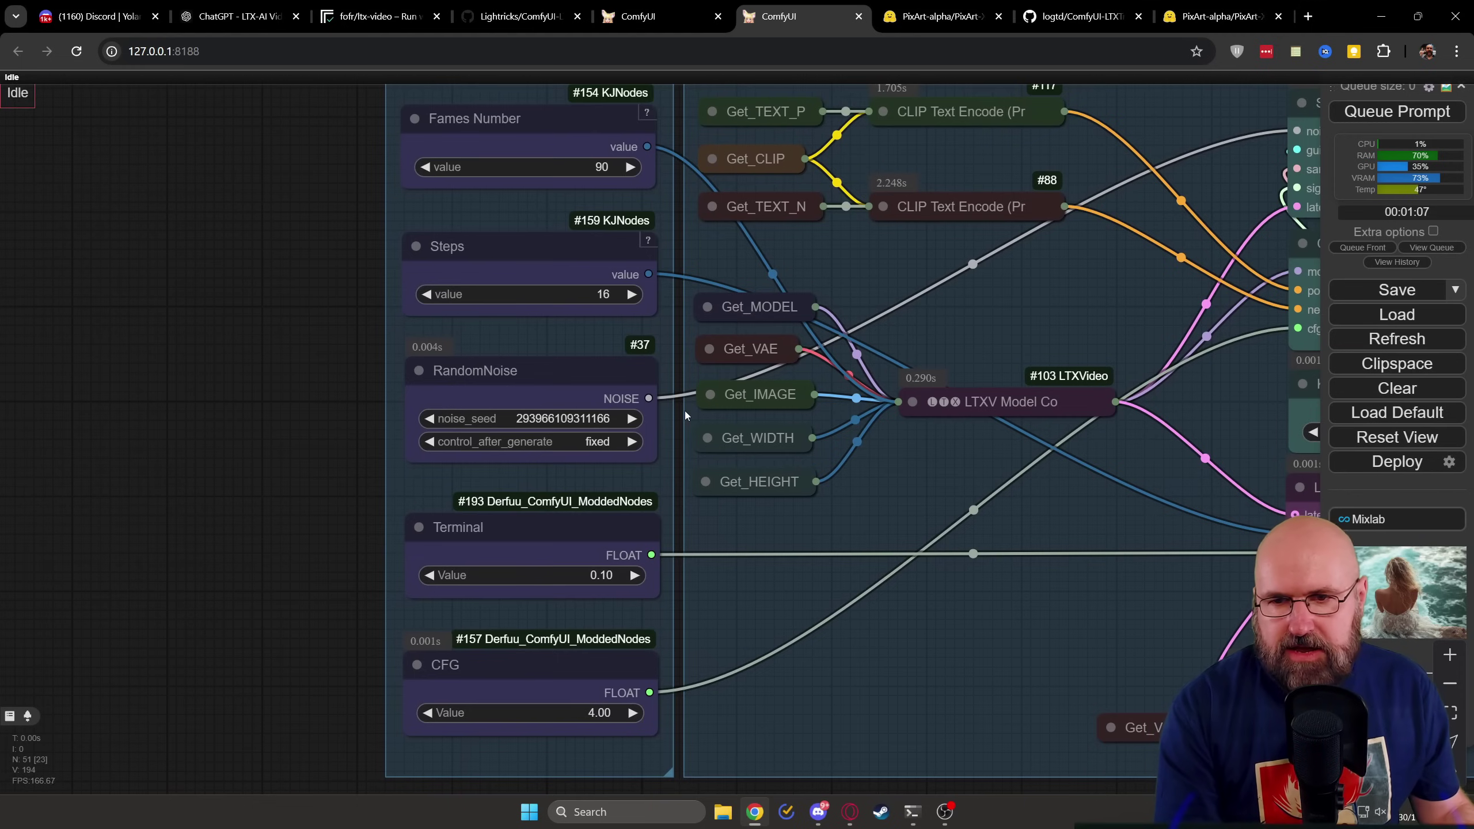
drag(519, 127, 523, 127)
drag(540, 246, 541, 238)
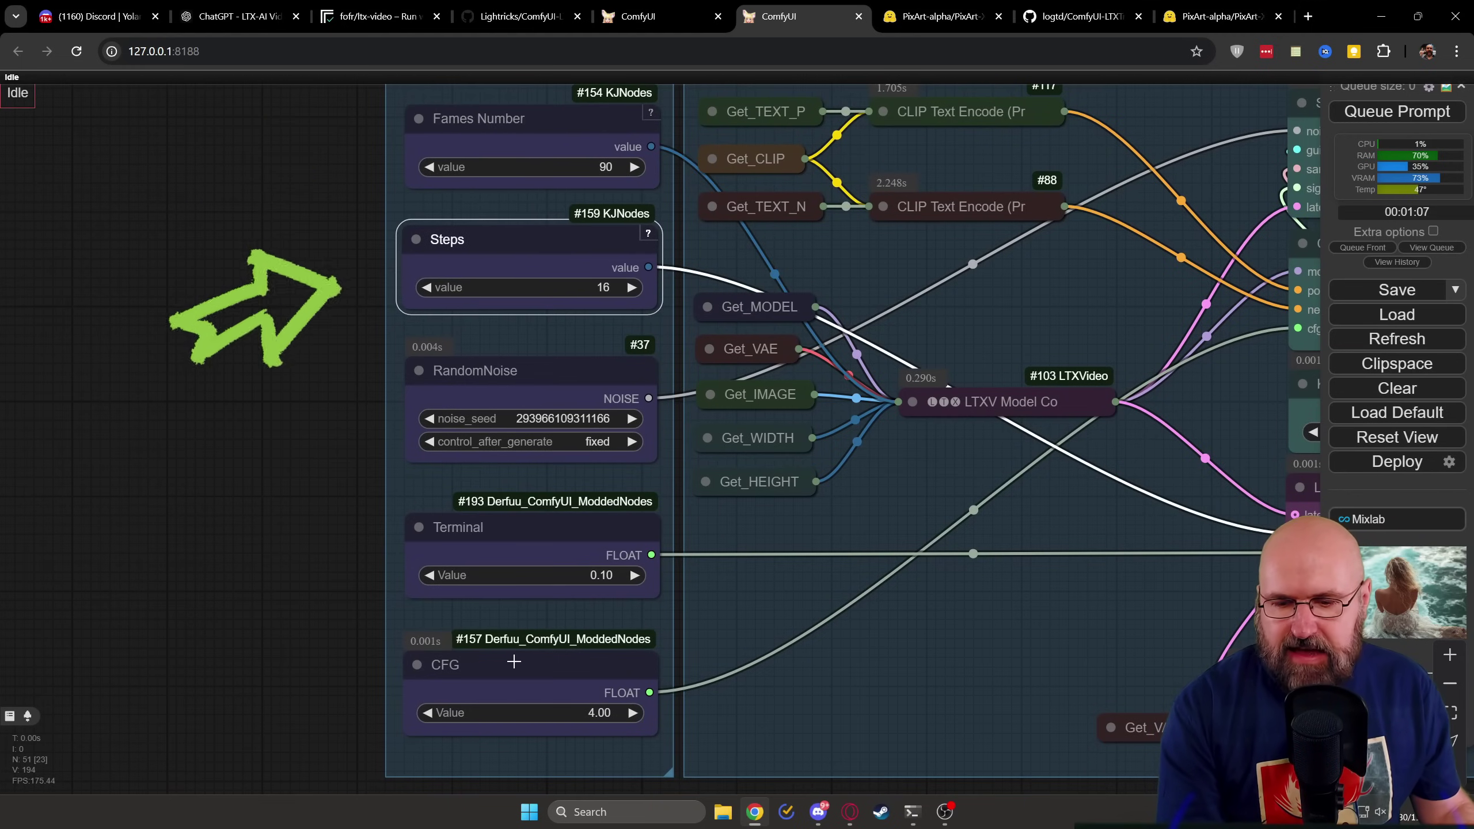
drag(519, 651, 525, 646)
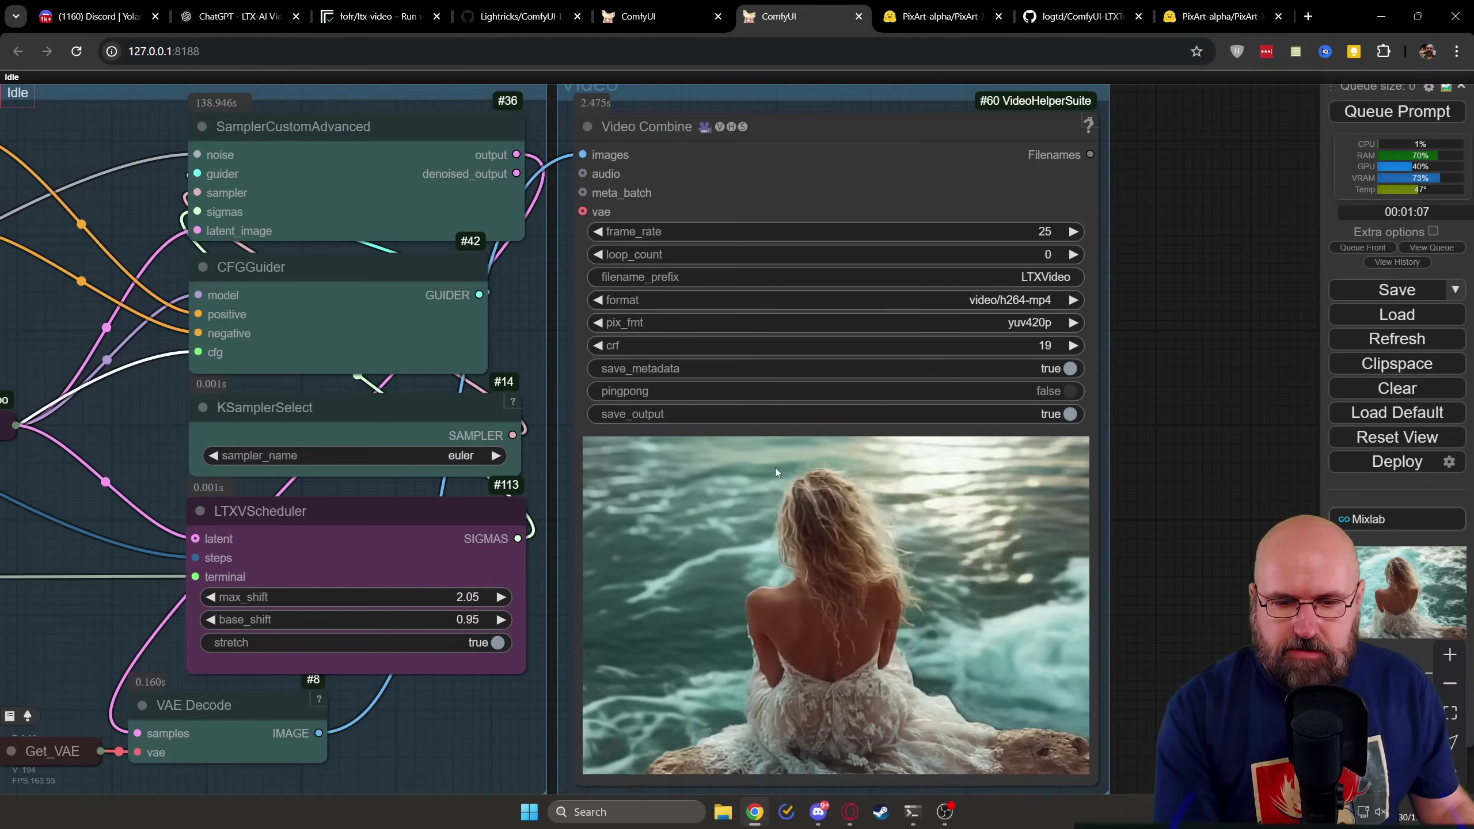
Zoom in and centre the Video Combine preview of the woman facing crashing waves.
scroll(1149, 647, up, 5)
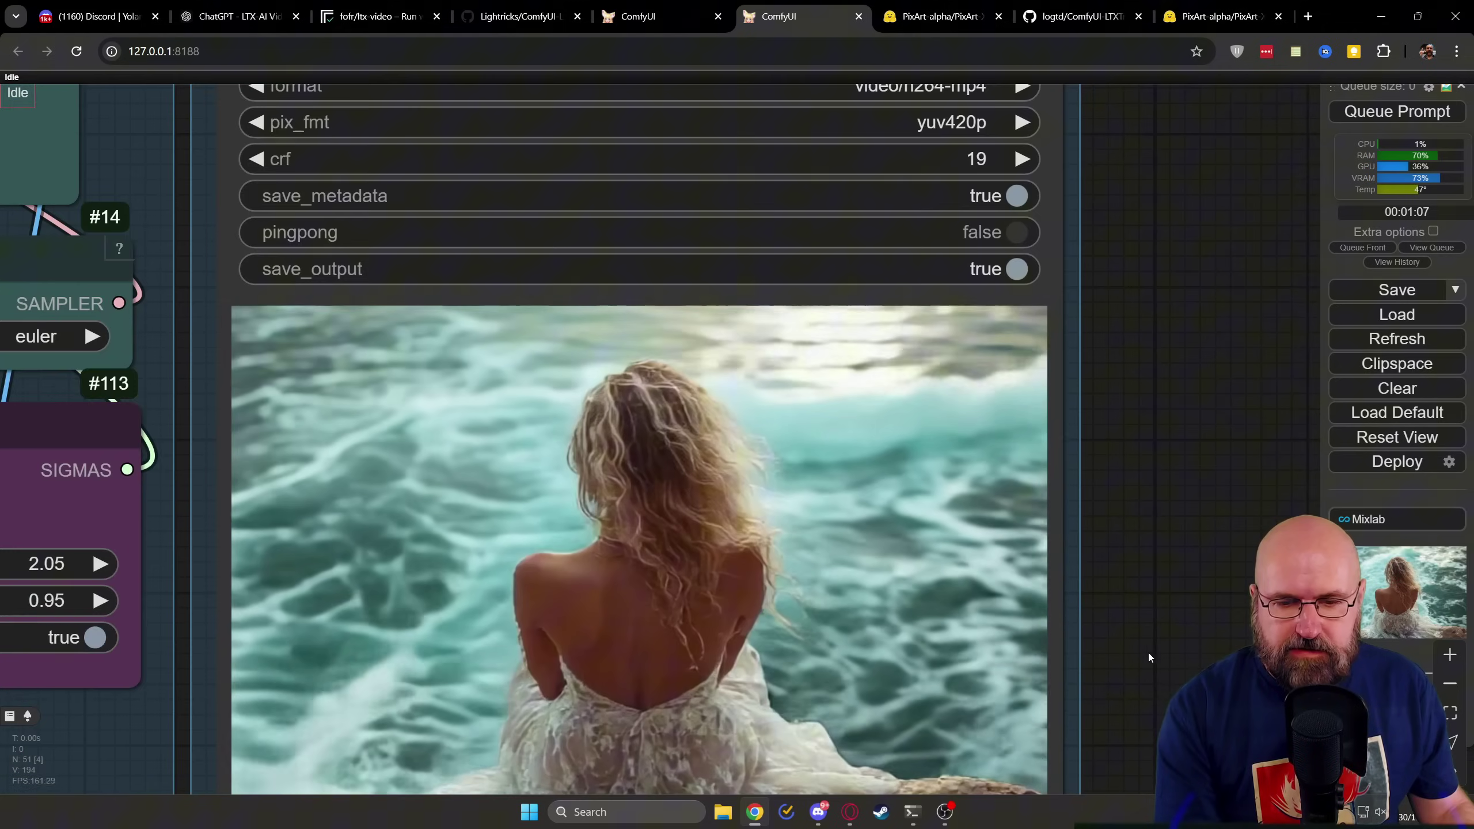
drag(1146, 654, 1344, 574)
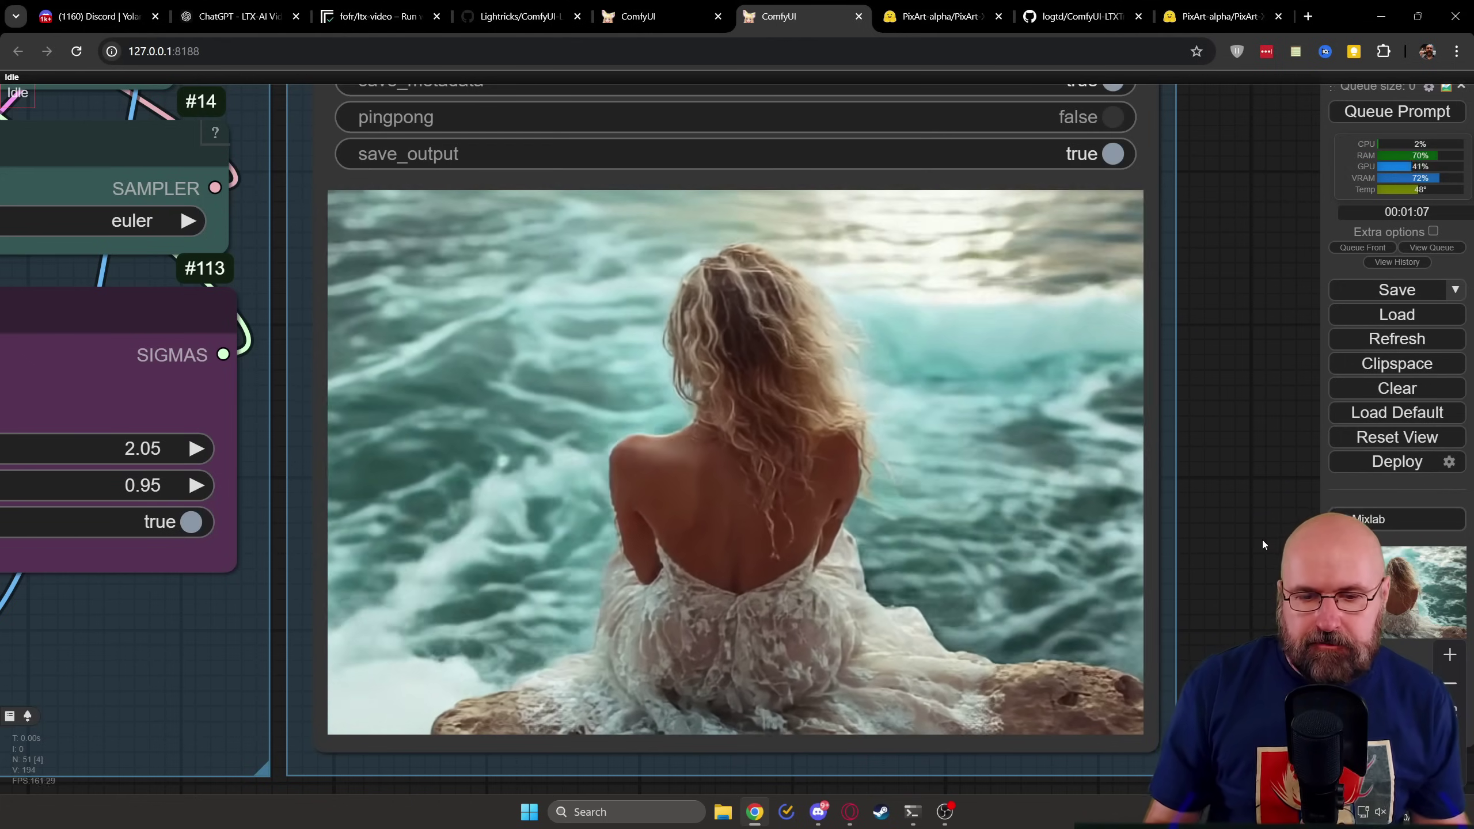
Fit the entire workflow in view, then zoom toward the Florence, Settings, image2Video and Video groups.
key(.)
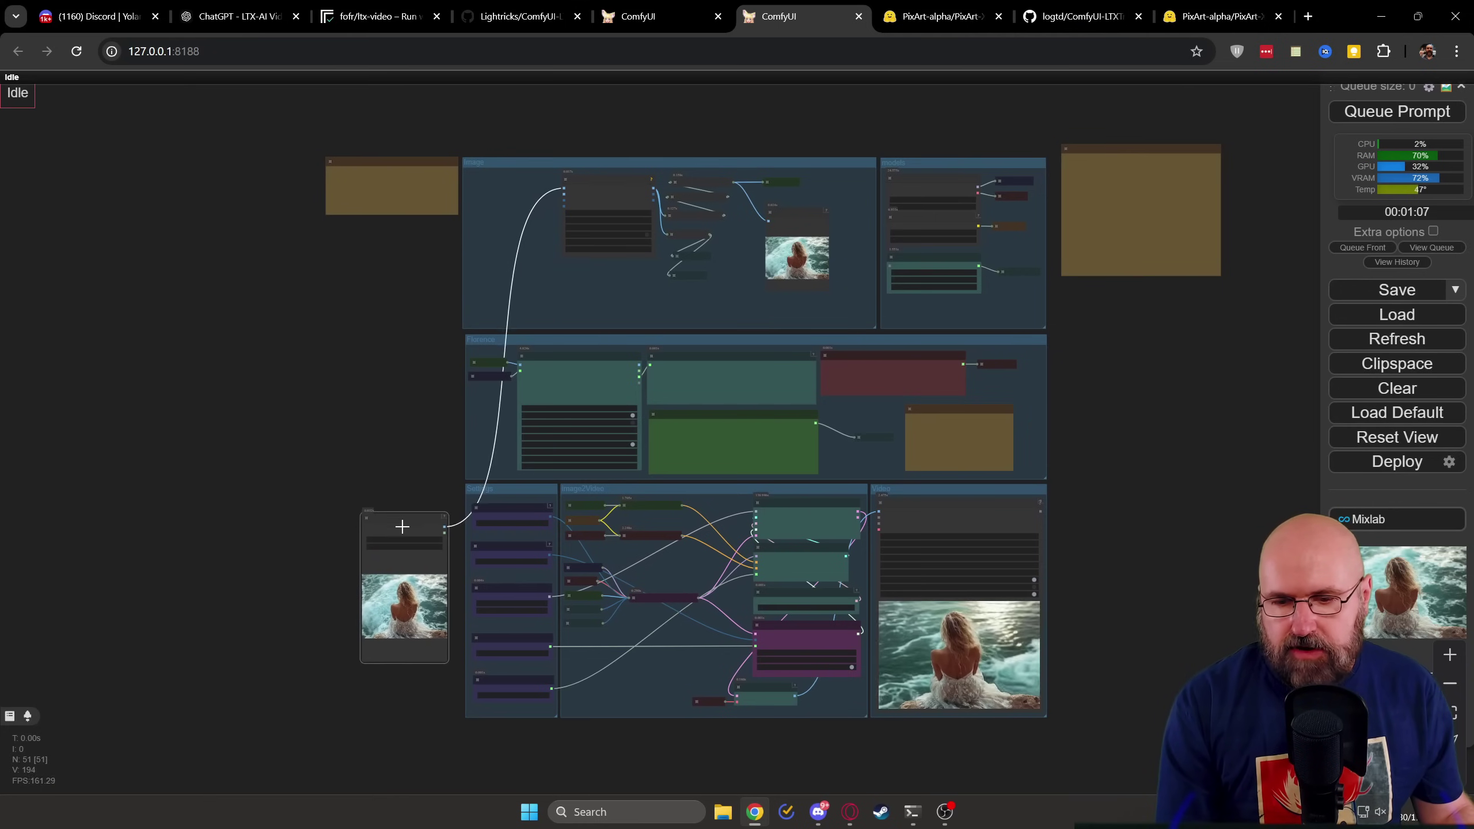
scroll(907, 518, up, 10)
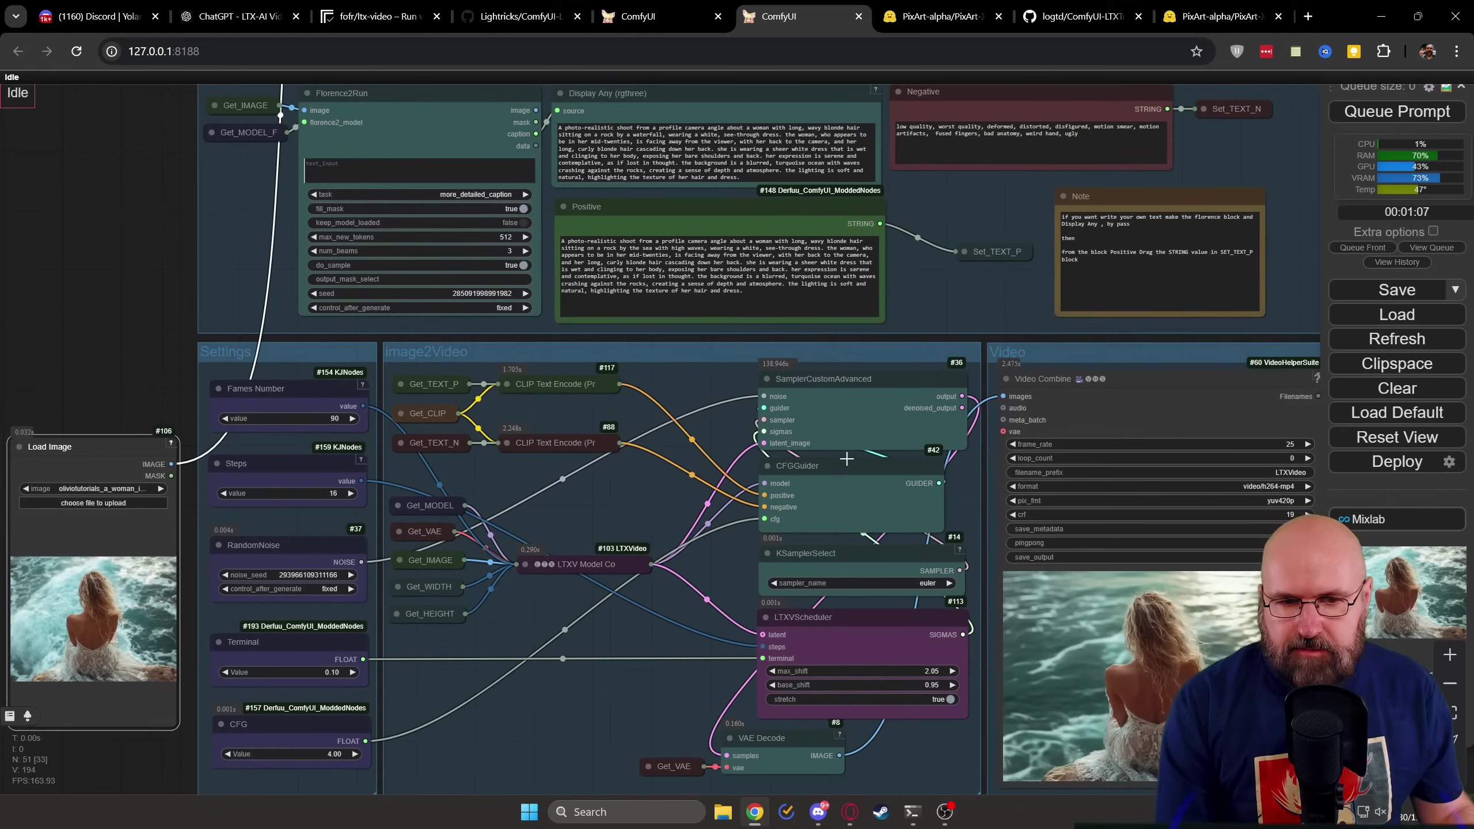
drag(847, 459, 806, 456)
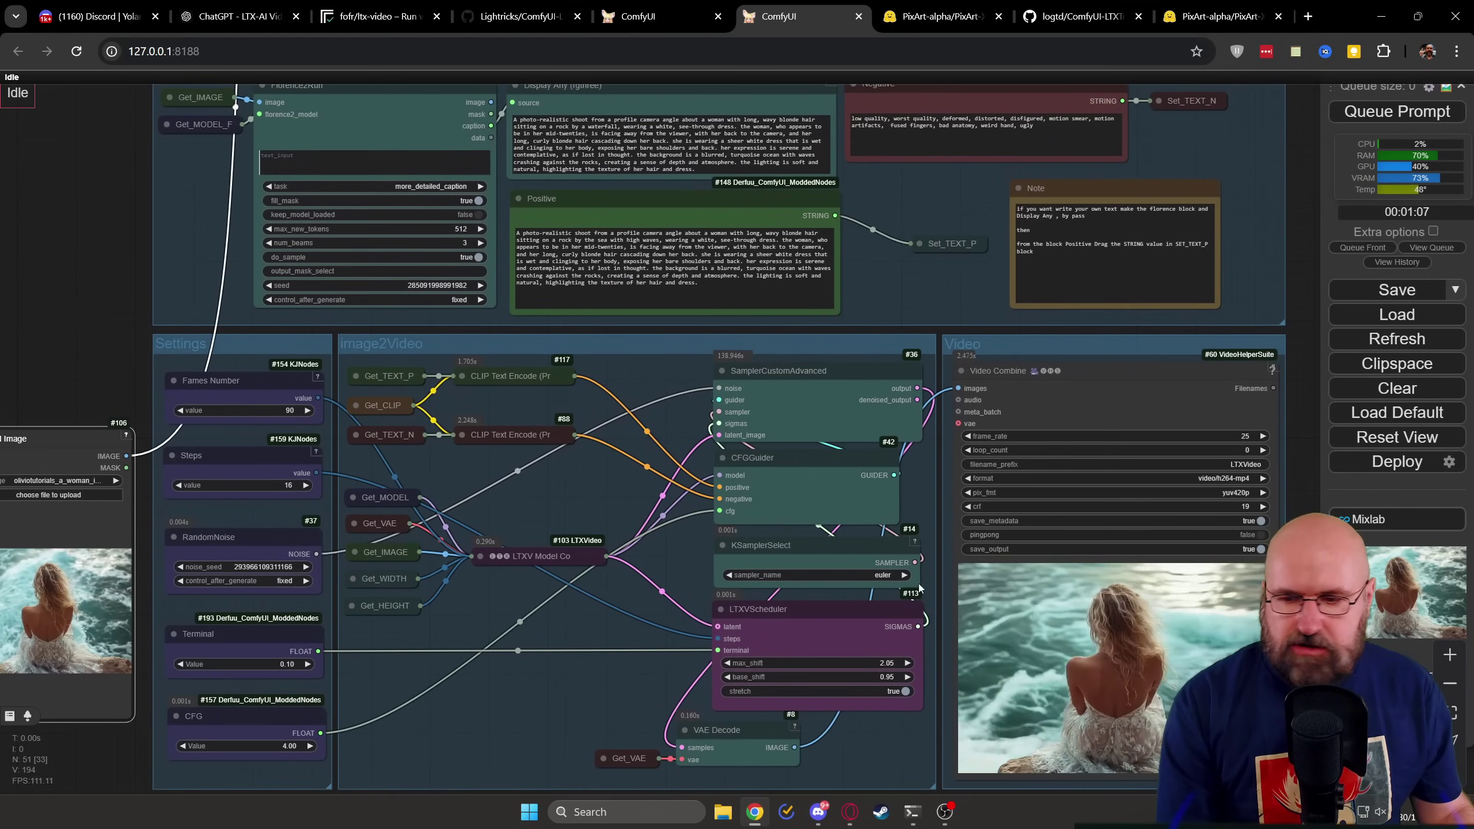